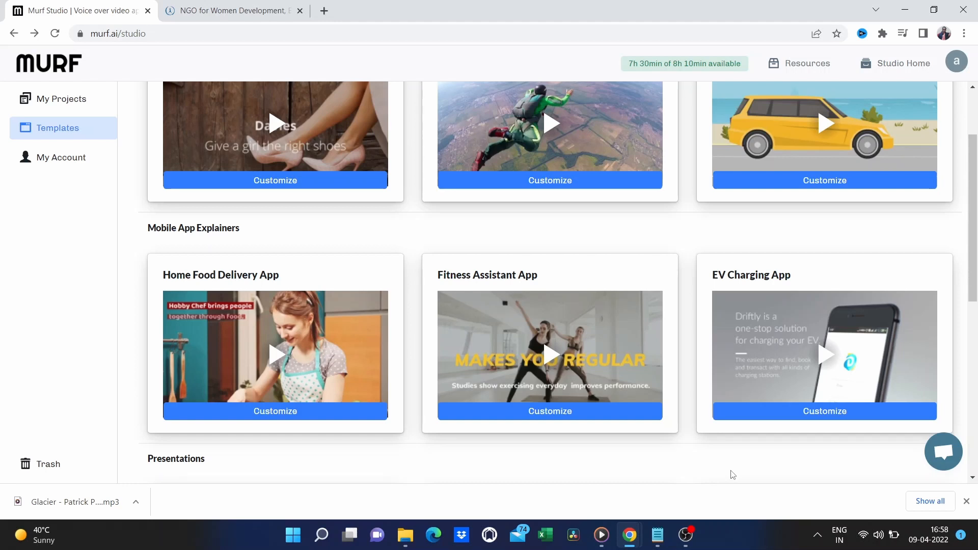
Switch to the Murf homepage window and examine the voiceover samples offered for different roles
{"action": "scroll", "coordinate": [548, 477], "scroll_direction": "up", "scroll_amount": 2}
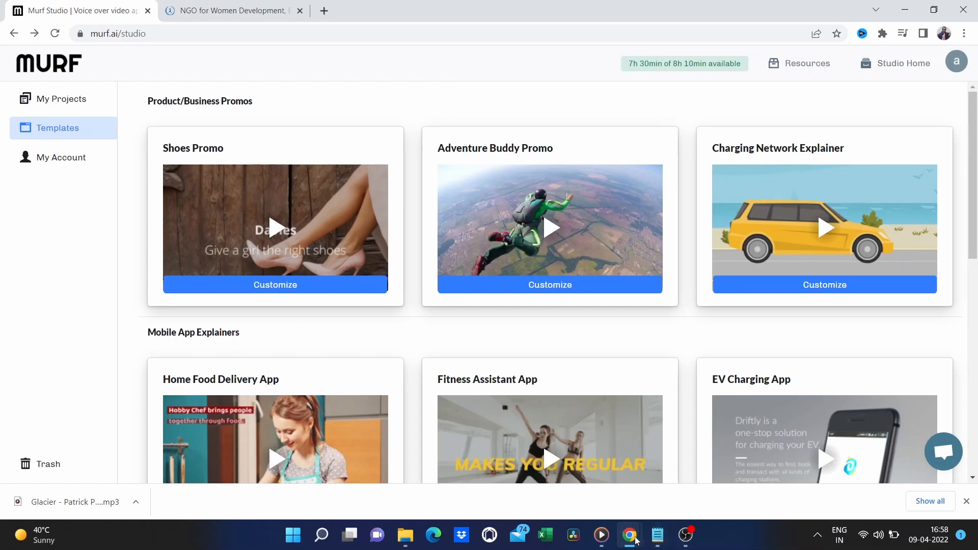
{"action": "mouse_move", "coordinate": [627, 541]}
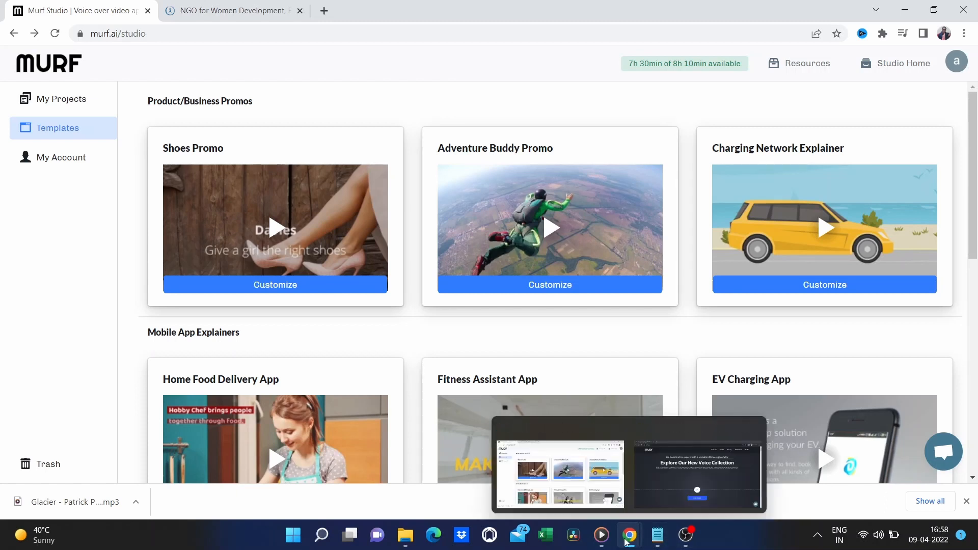
{"action": "left_click", "coordinate": [708, 464]}
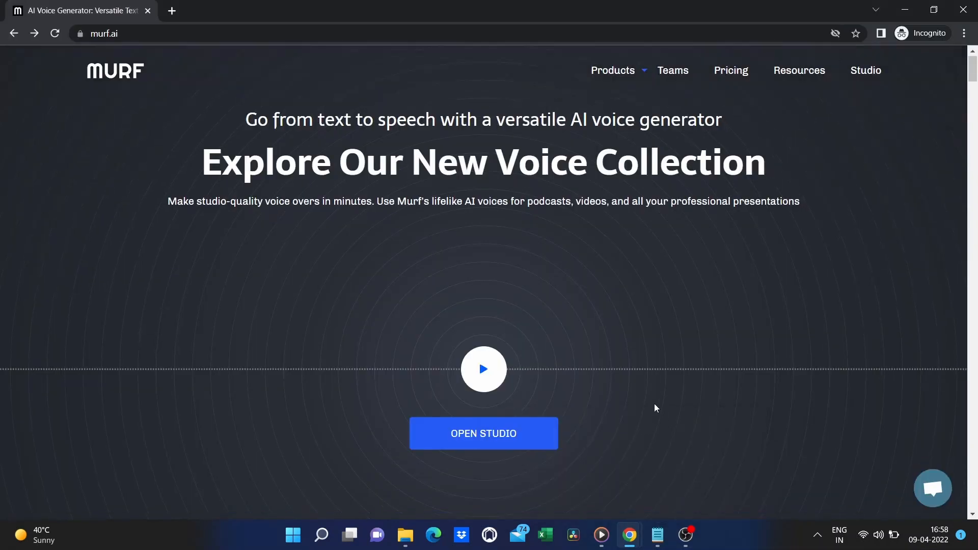
{"action": "scroll", "coordinate": [654, 405], "scroll_direction": "down", "scroll_amount": 2}
{"action": "scroll", "coordinate": [655, 405], "scroll_direction": "down", "scroll_amount": 6}
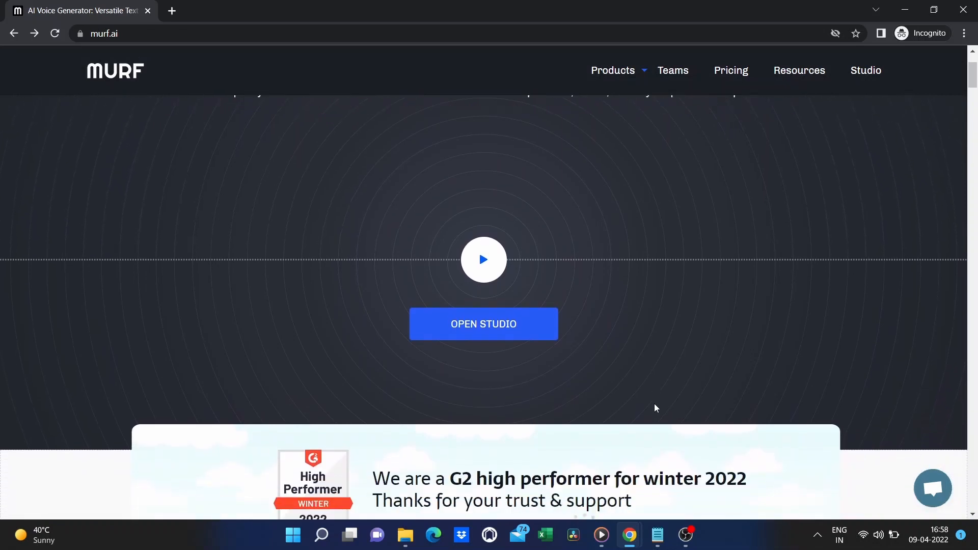
{"action": "scroll", "coordinate": [656, 408], "scroll_direction": "down", "scroll_amount": 5}
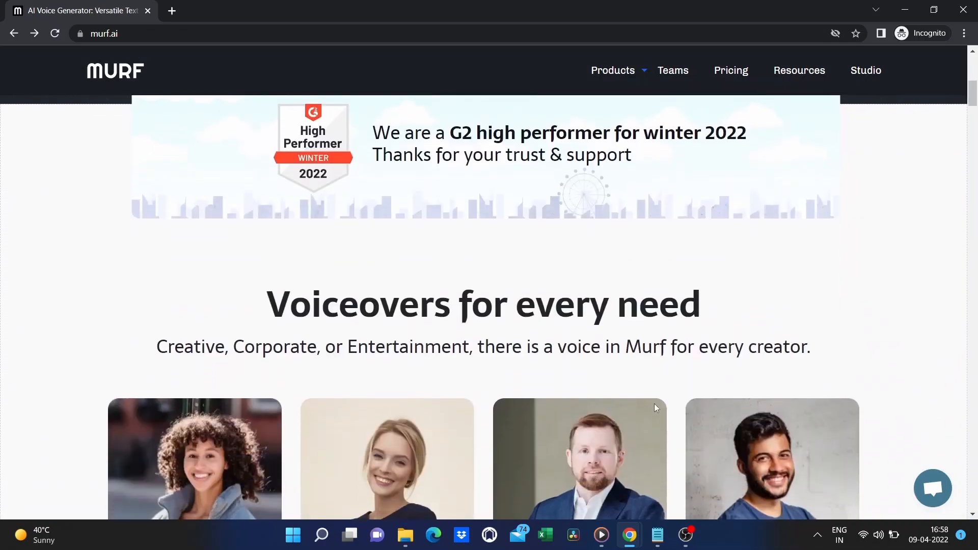
{"action": "scroll", "coordinate": [656, 409], "scroll_direction": "down", "scroll_amount": 1}
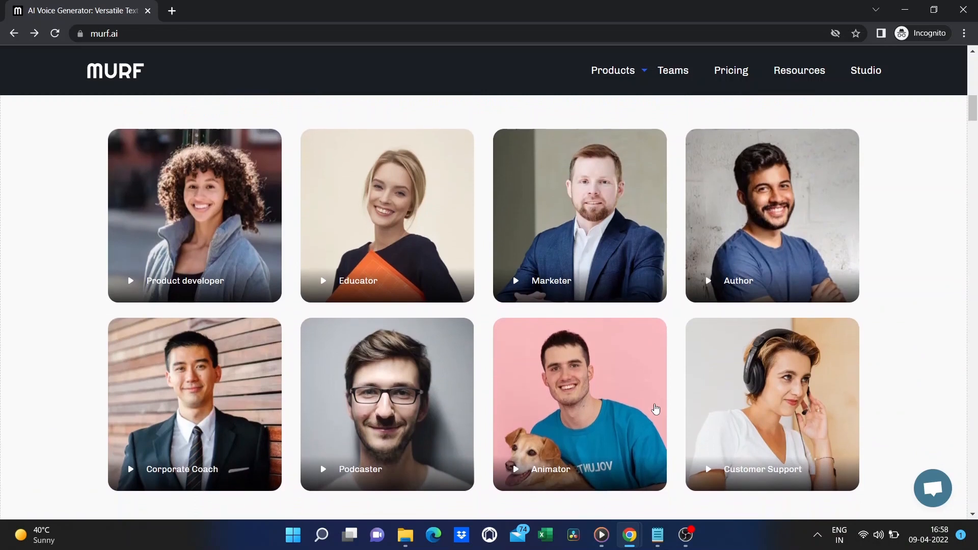
{"action": "scroll", "coordinate": [656, 409], "scroll_direction": "down", "scroll_amount": 3}
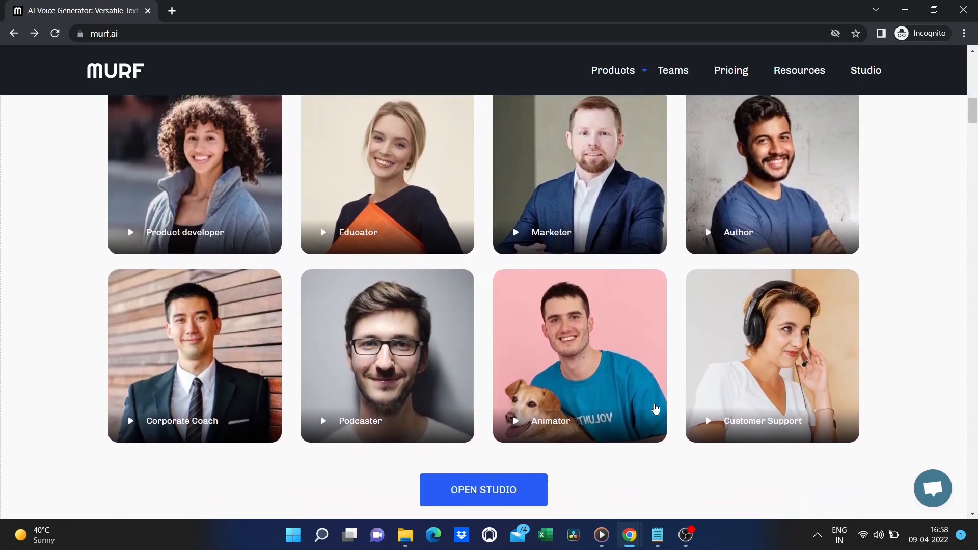
{"action": "scroll", "coordinate": [656, 410], "scroll_direction": "down", "scroll_amount": 1}
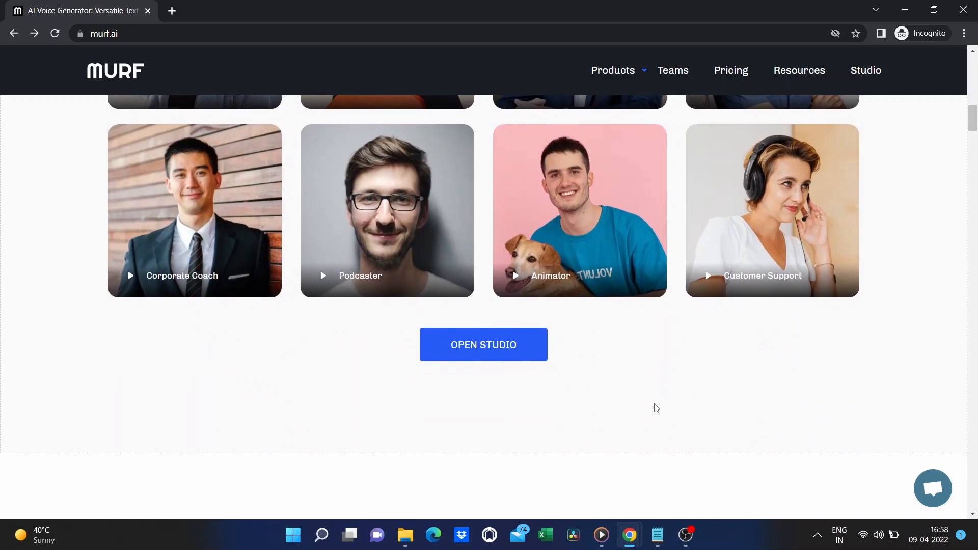
{"action": "scroll", "coordinate": [656, 409], "scroll_direction": "down", "scroll_amount": 1}
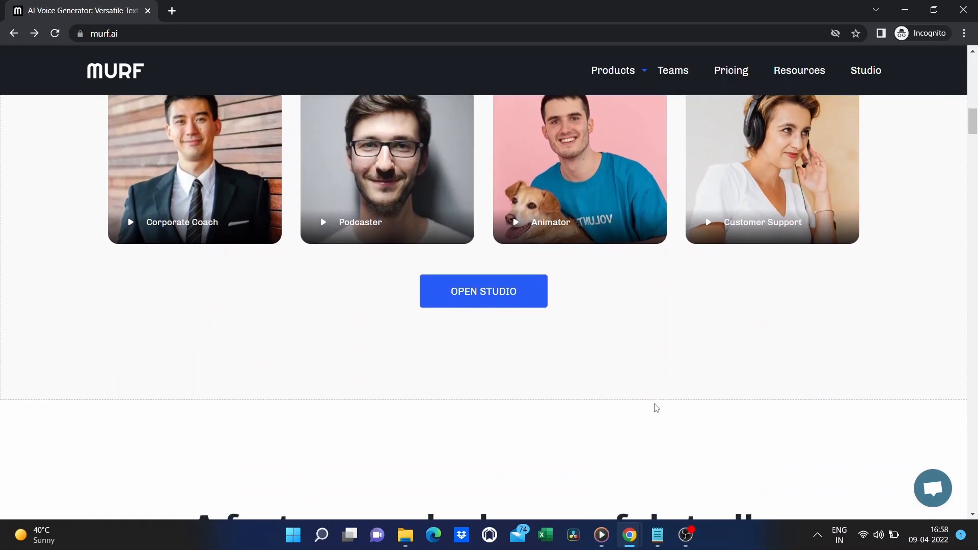
Examine the homepage sections on the studio's features and its creative options for voices, video, music and images
{"action": "scroll", "coordinate": [657, 409], "scroll_direction": "down", "scroll_amount": 3}
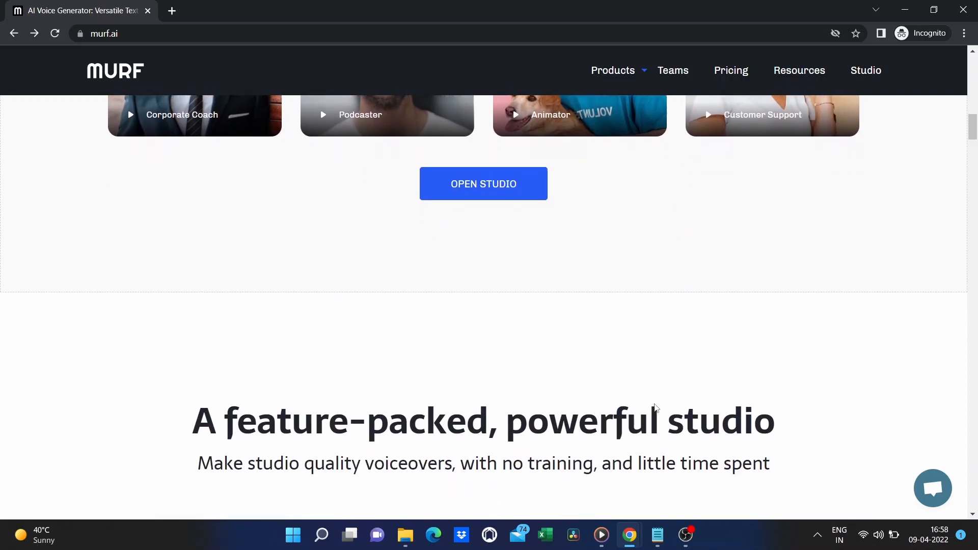
{"action": "scroll", "coordinate": [655, 405], "scroll_direction": "down", "scroll_amount": 4}
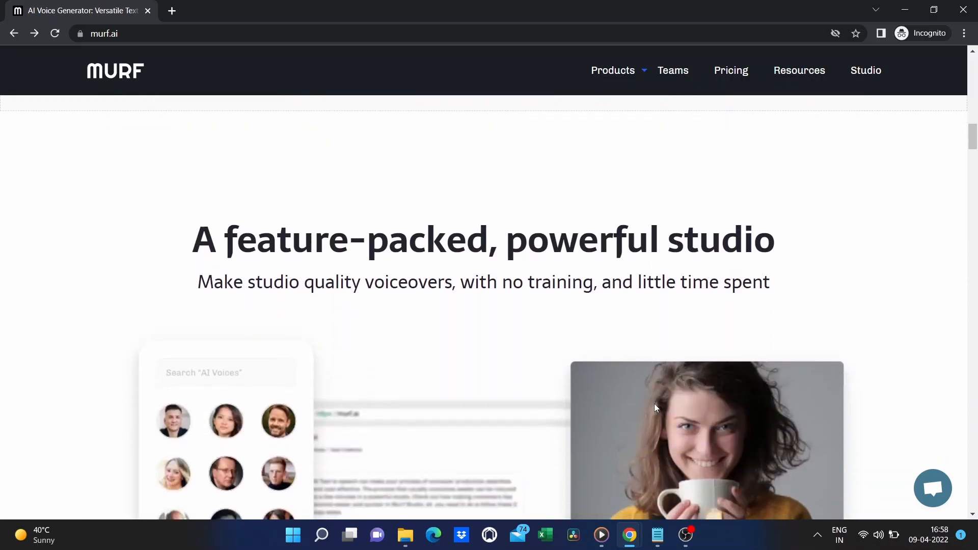
{"action": "scroll", "coordinate": [654, 404], "scroll_direction": "down", "scroll_amount": 2}
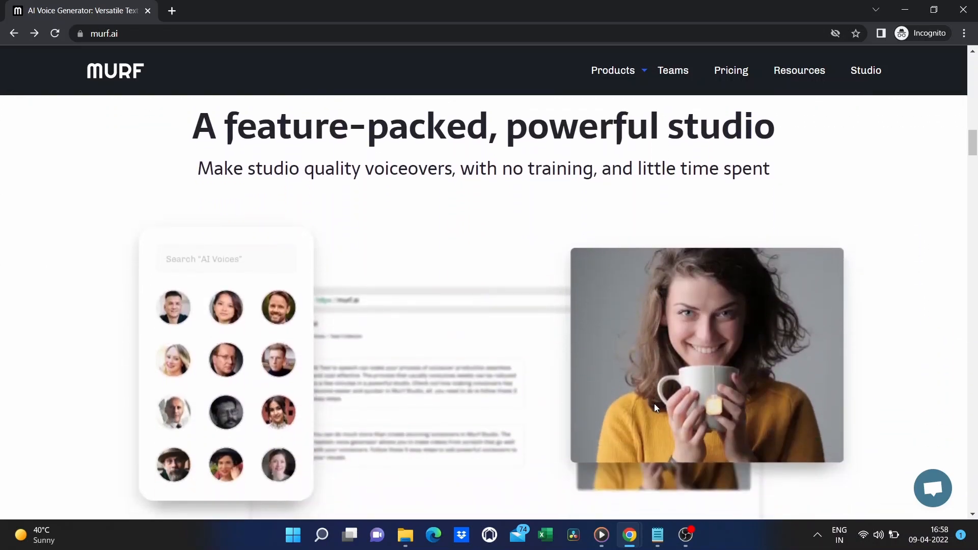
{"action": "scroll", "coordinate": [655, 404], "scroll_direction": "down", "scroll_amount": 1}
{"action": "scroll", "coordinate": [655, 407], "scroll_direction": "down", "scroll_amount": 6}
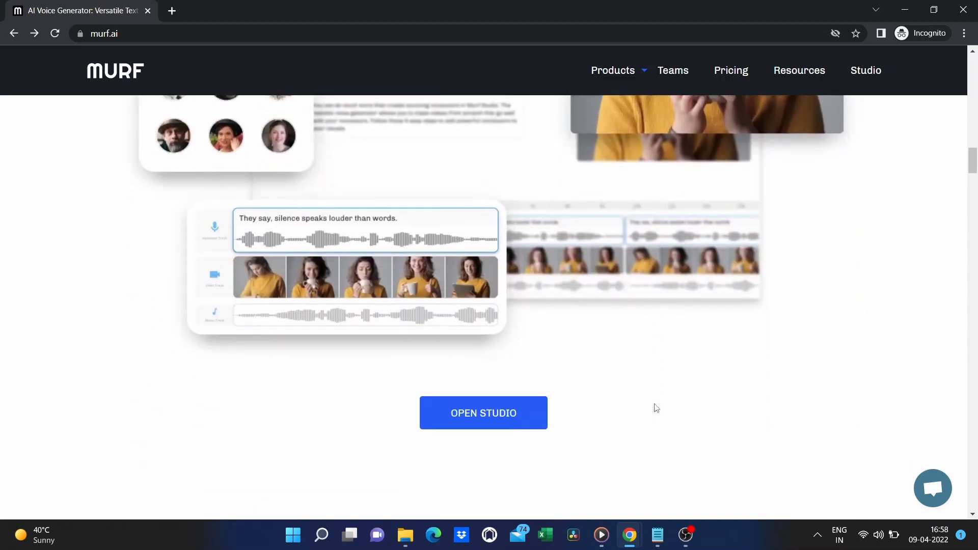
{"action": "scroll", "coordinate": [656, 407], "scroll_direction": "down", "scroll_amount": 6}
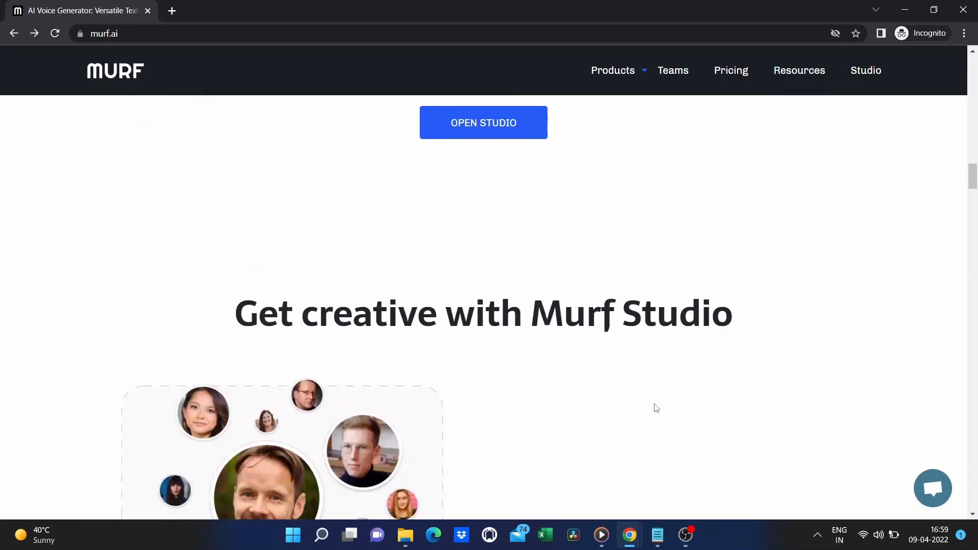
{"action": "scroll", "coordinate": [656, 407], "scroll_direction": "down", "scroll_amount": 15}
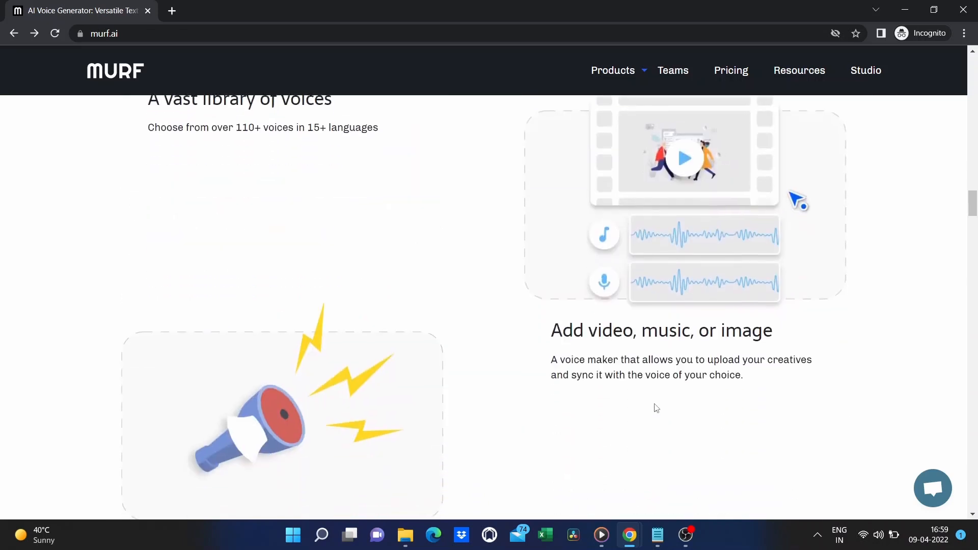
Look through the homepage's sample voice overs for advertisements, e-learning modules and explainer videos
{"action": "scroll", "coordinate": [655, 408], "scroll_direction": "down", "scroll_amount": 20}
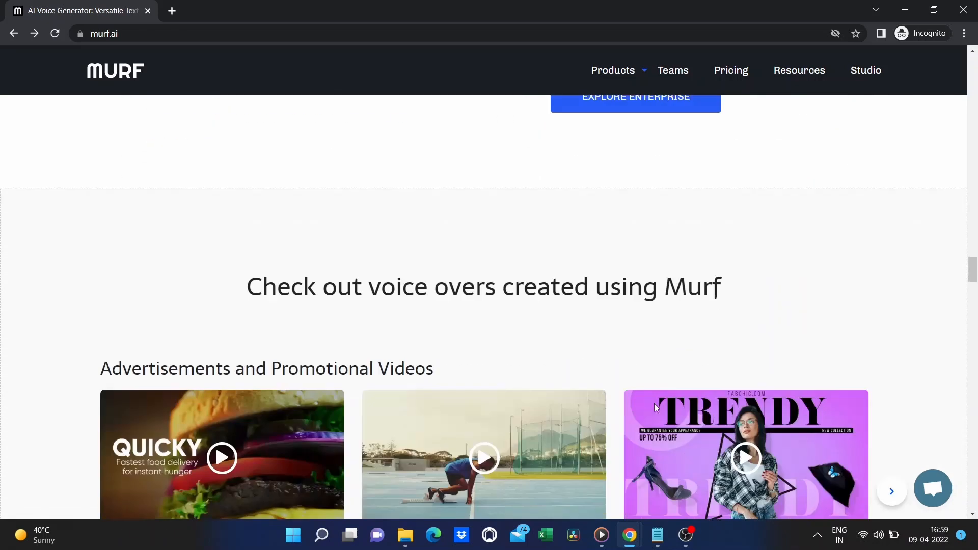
{"action": "scroll", "coordinate": [655, 408], "scroll_direction": "up", "scroll_amount": 1}
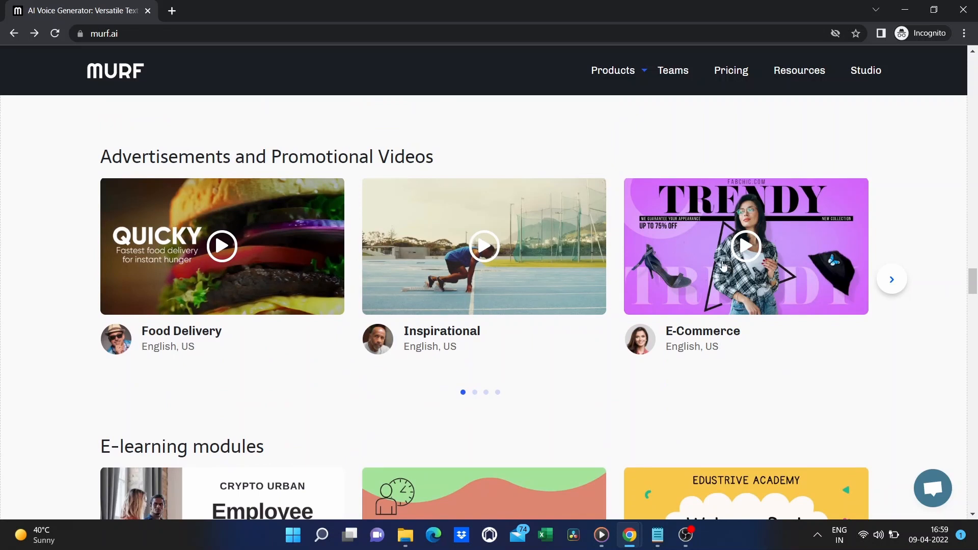
{"action": "scroll", "coordinate": [716, 308], "scroll_direction": "down", "scroll_amount": 5}
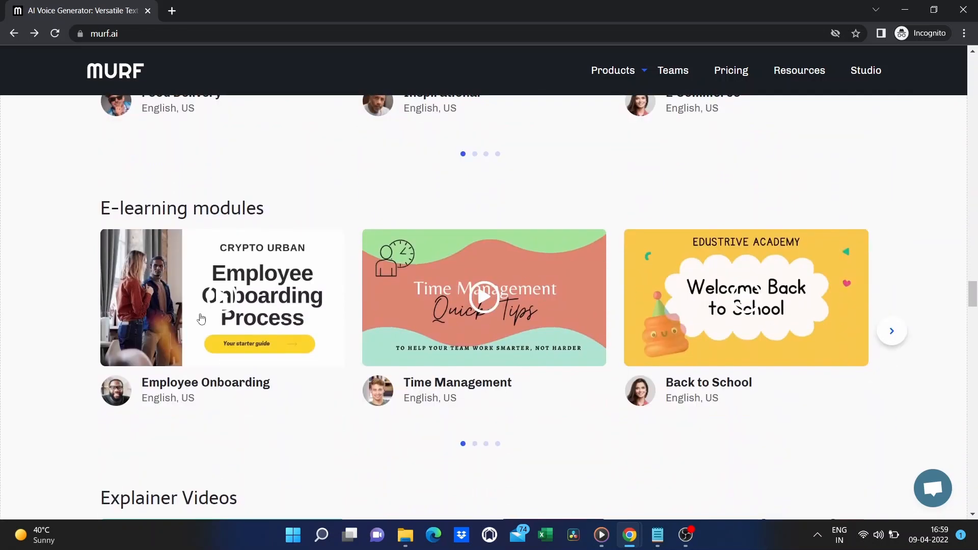
{"action": "scroll", "coordinate": [542, 306], "scroll_direction": "down", "scroll_amount": 3}
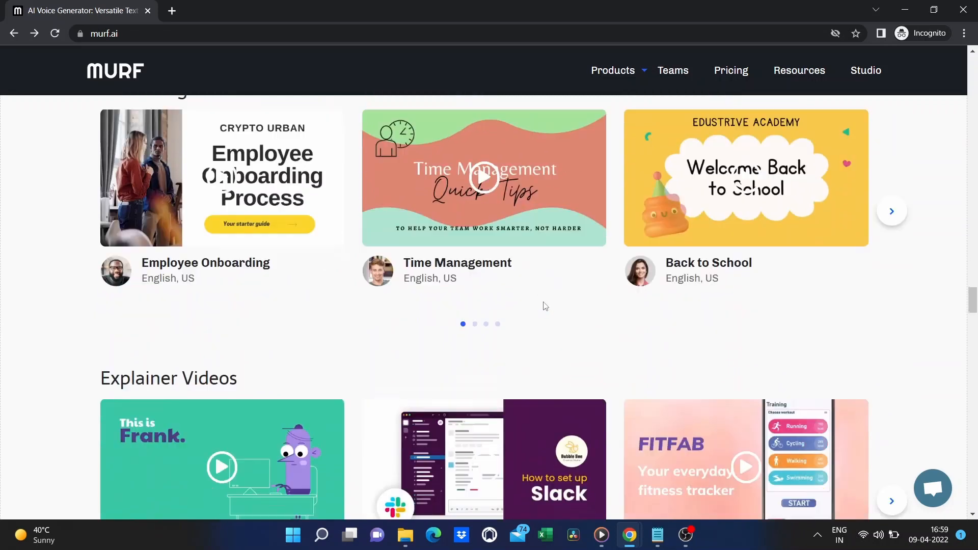
{"action": "scroll", "coordinate": [546, 306], "scroll_direction": "down", "scroll_amount": 4}
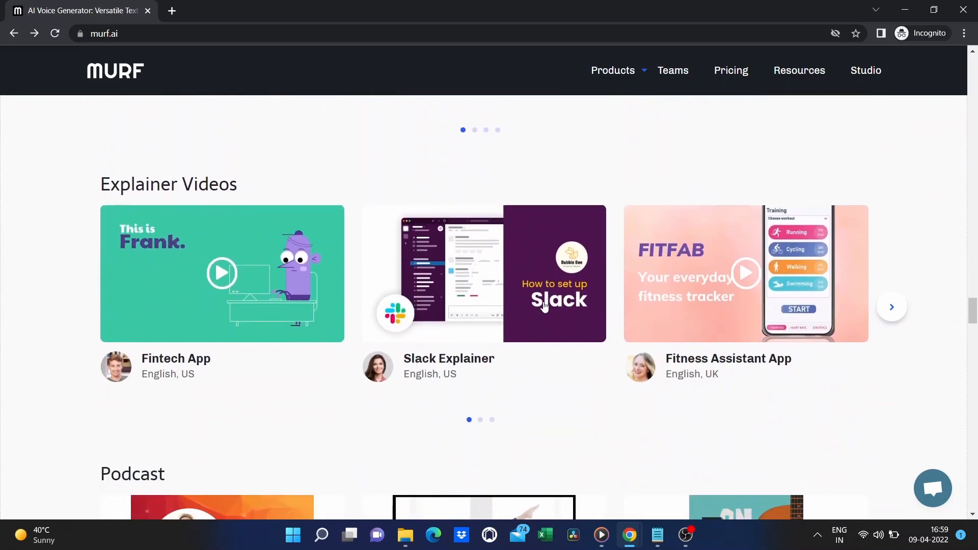
{"action": "scroll", "coordinate": [544, 306], "scroll_direction": "down", "scroll_amount": 1}
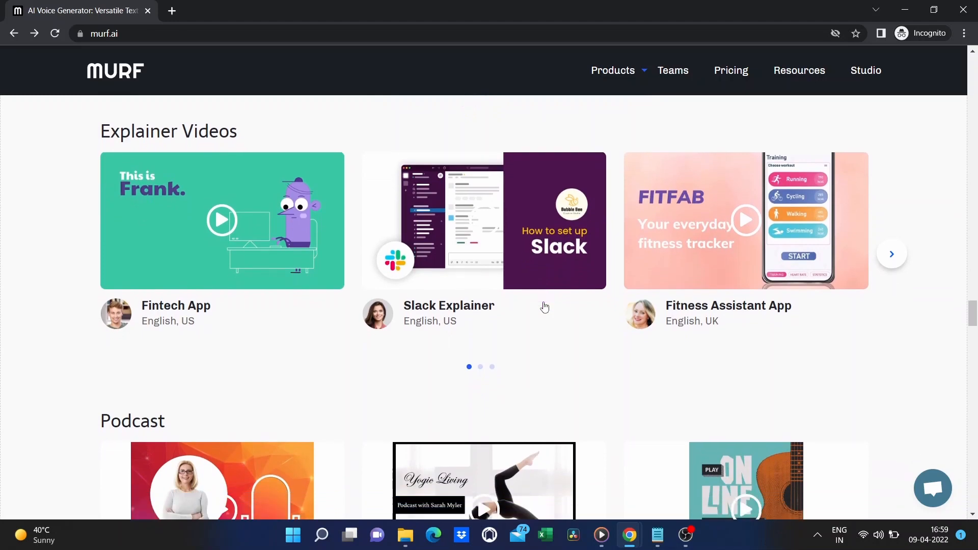
Open the Pricing page and review the Free, Basic, Pro and Enterprise plans under yearly billing
{"action": "scroll", "coordinate": [544, 306], "scroll_direction": "up", "scroll_amount": 20}
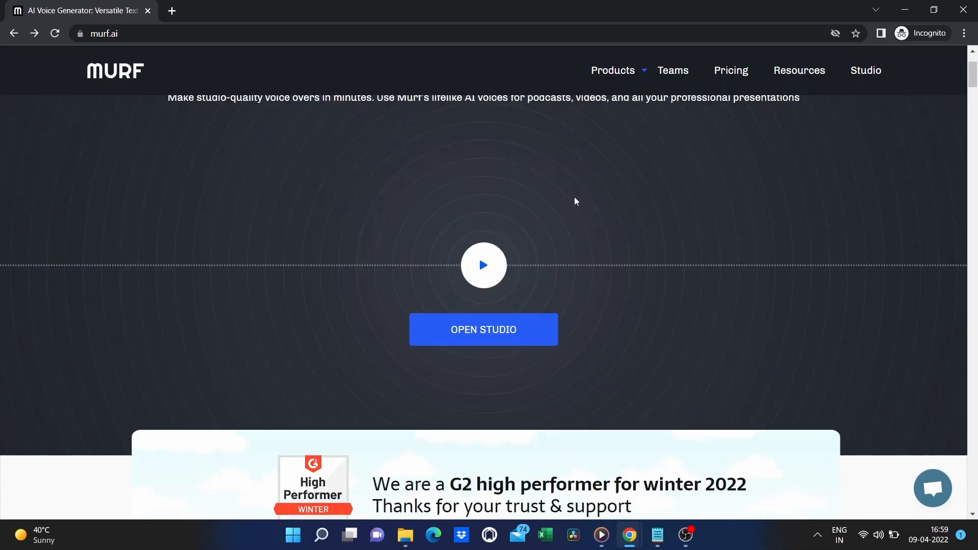
{"action": "left_click", "coordinate": [732, 72]}
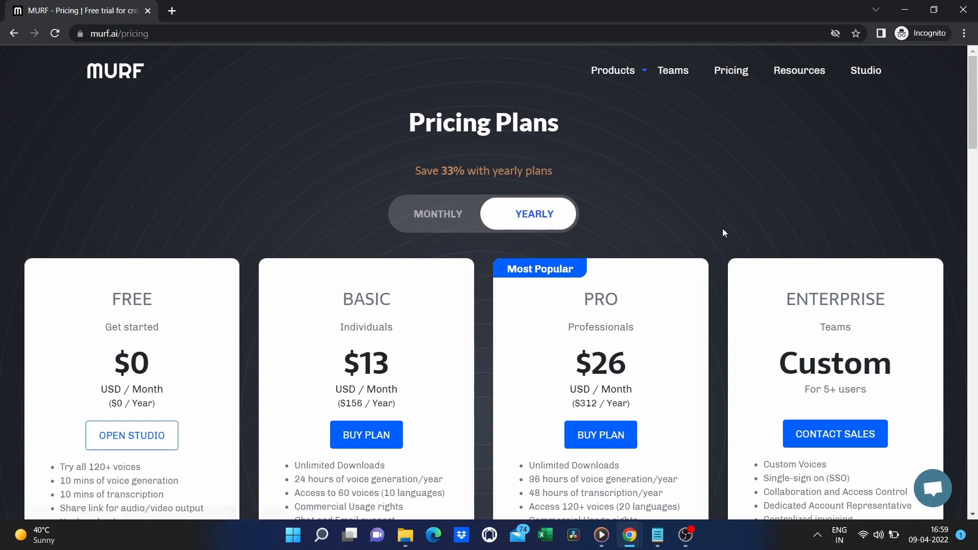
{"action": "scroll", "coordinate": [722, 228], "scroll_direction": "down", "scroll_amount": 2}
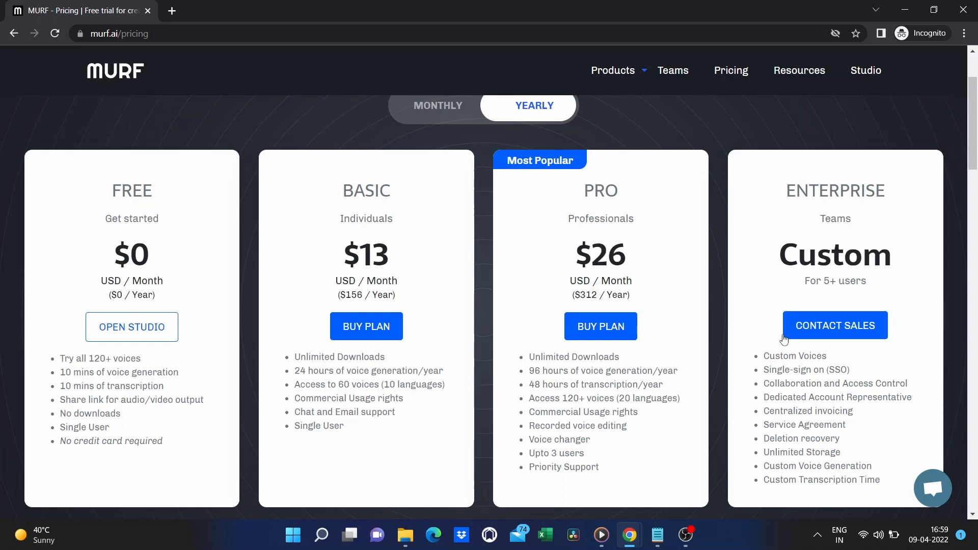
{"action": "scroll", "coordinate": [768, 372], "scroll_direction": "down", "scroll_amount": 2}
{"action": "scroll", "coordinate": [768, 371], "scroll_direction": "up", "scroll_amount": 1}
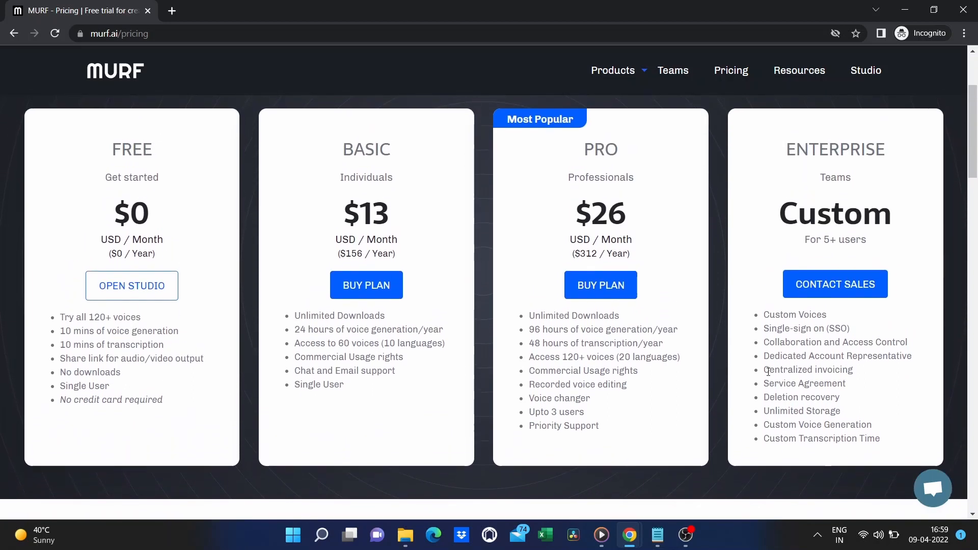
Review the one-time pack and the feature comparison table on the Pricing page, then return to the plan cards
{"action": "scroll", "coordinate": [769, 371], "scroll_direction": "down", "scroll_amount": 5}
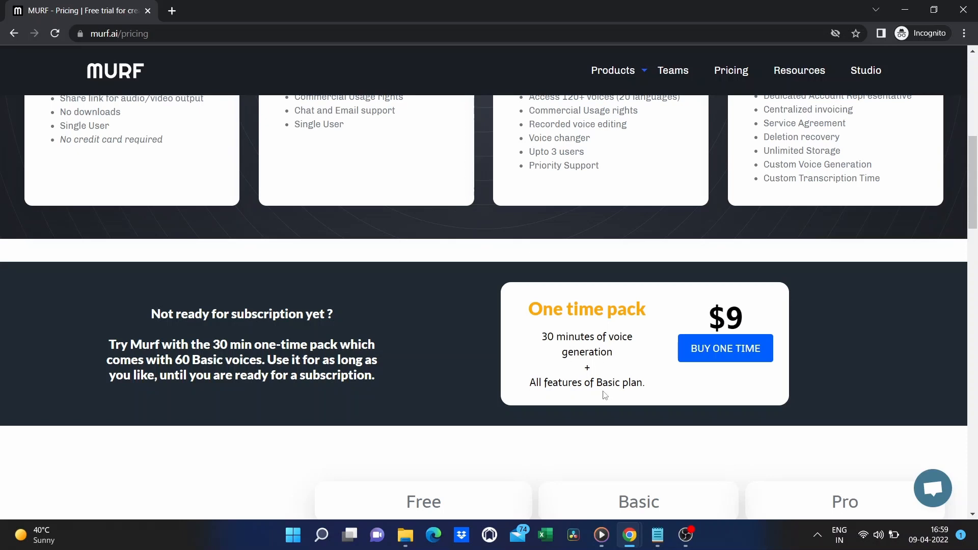
{"action": "scroll", "coordinate": [646, 392], "scroll_direction": "down", "scroll_amount": 5}
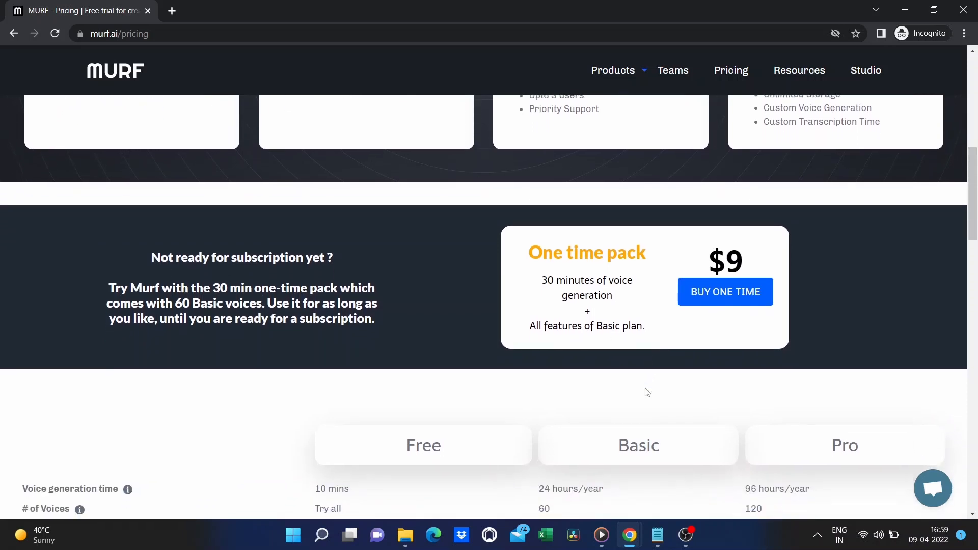
{"action": "scroll", "coordinate": [646, 393], "scroll_direction": "down", "scroll_amount": 2}
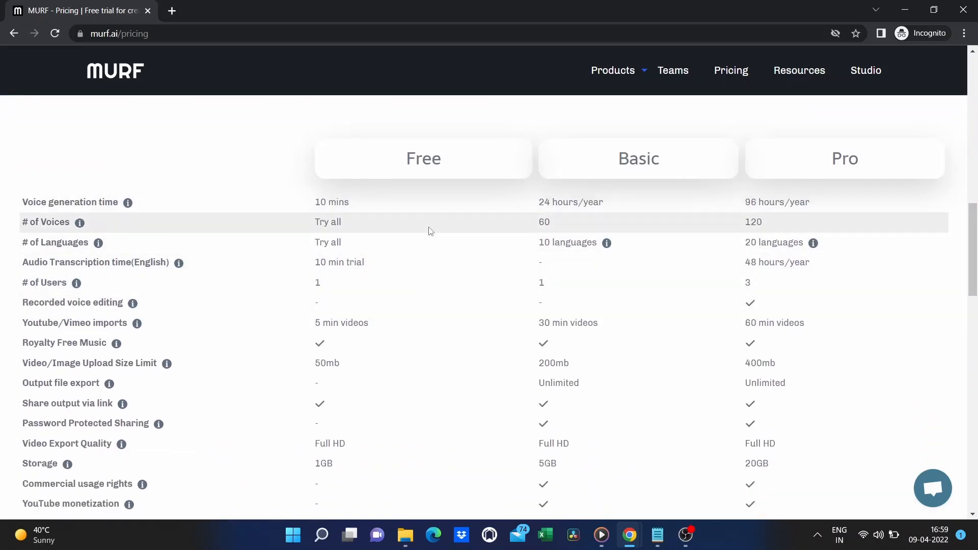
{"action": "scroll", "coordinate": [445, 304], "scroll_direction": "up", "scroll_amount": 10}
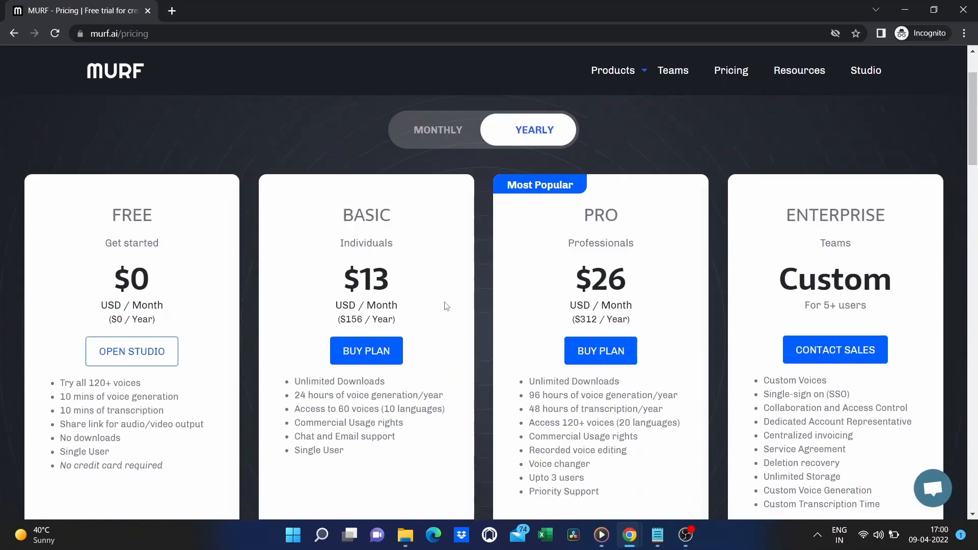
{"action": "scroll", "coordinate": [685, 414], "scroll_direction": "down", "scroll_amount": 2}
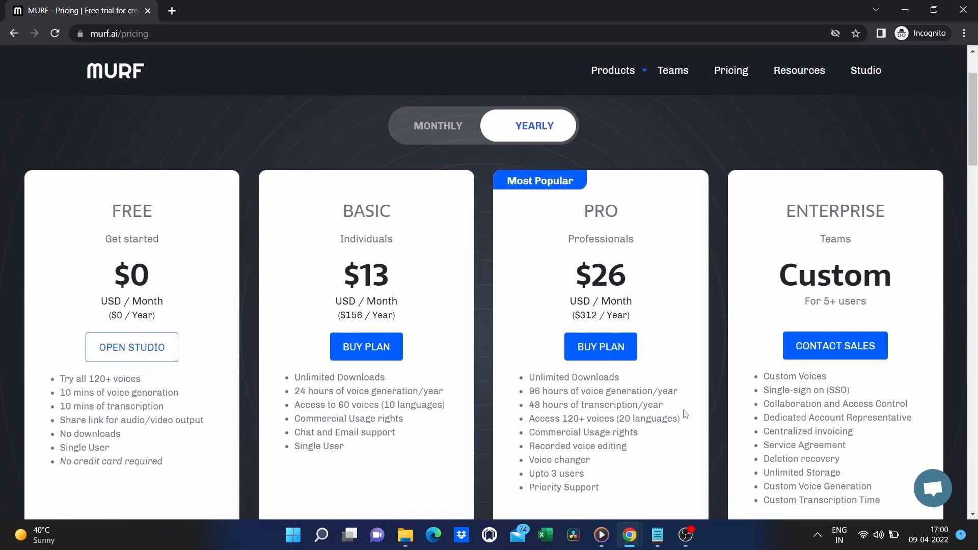
Switch back to the Murf Studio window and open My Projects
{"action": "mouse_move", "coordinate": [630, 535]}
{"action": "left_click", "coordinate": [591, 491]}
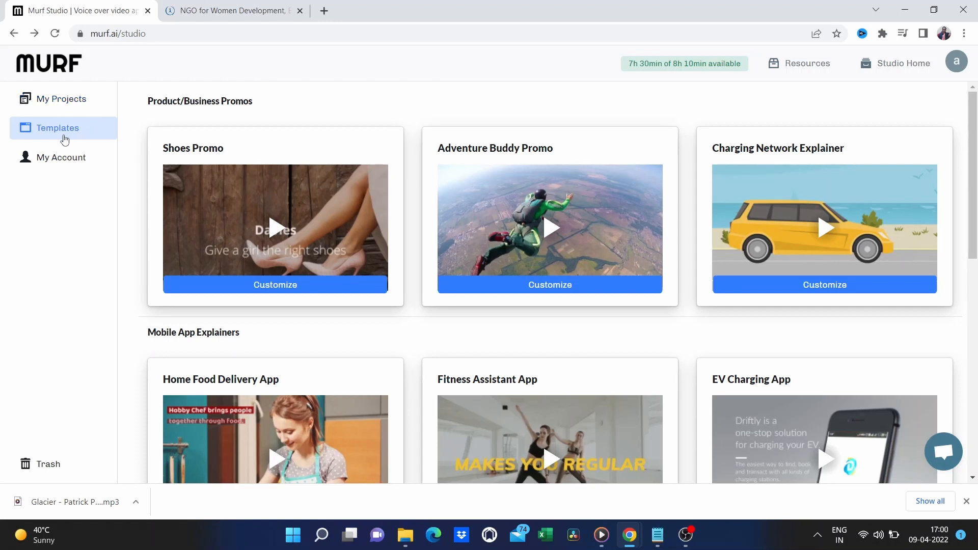
{"action": "left_click", "coordinate": [49, 102]}
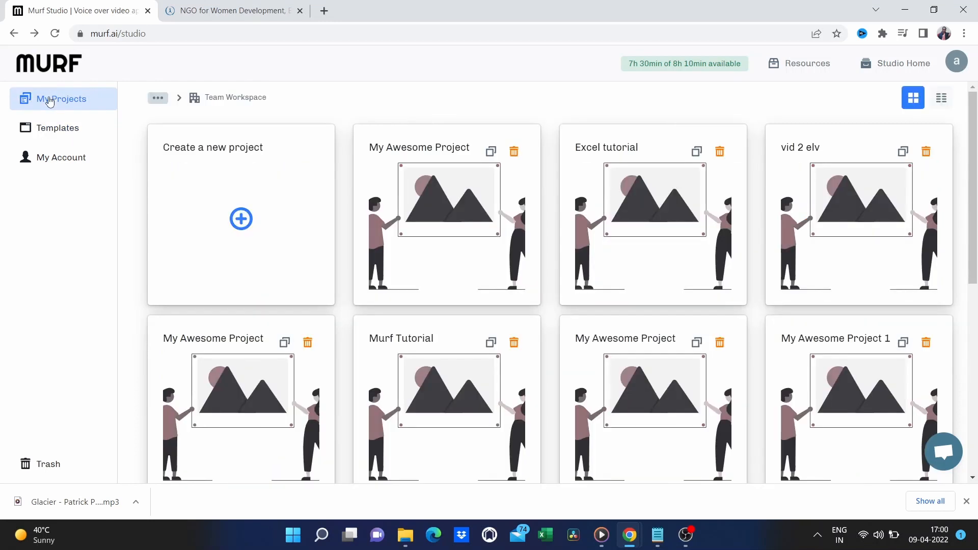
Open the Templates page and browse the available categories from product promos down to podcast intros
{"action": "left_click", "coordinate": [57, 128]}
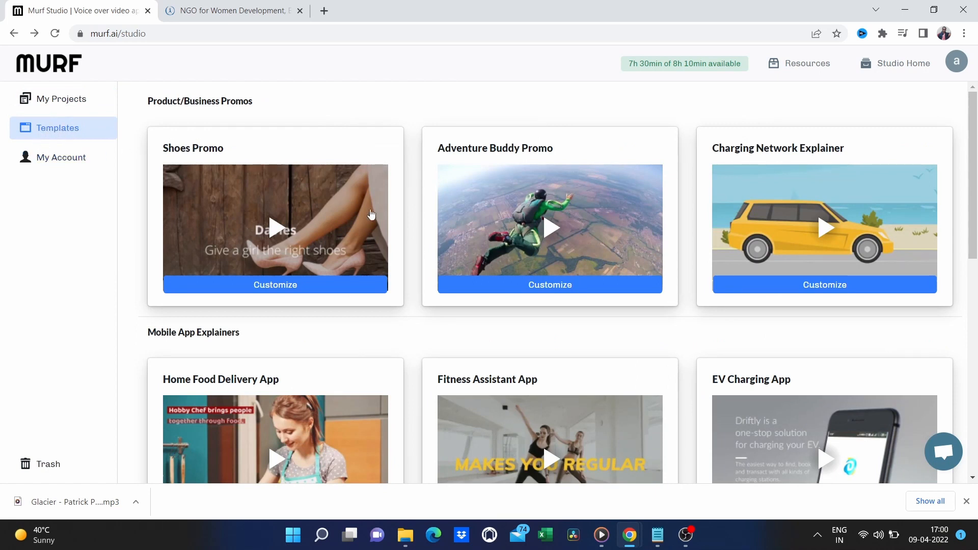
{"action": "scroll", "coordinate": [410, 236], "scroll_direction": "down", "scroll_amount": 2}
{"action": "scroll", "coordinate": [413, 237], "scroll_direction": "up", "scroll_amount": 1}
{"action": "scroll", "coordinate": [413, 238], "scroll_direction": "down", "scroll_amount": 8}
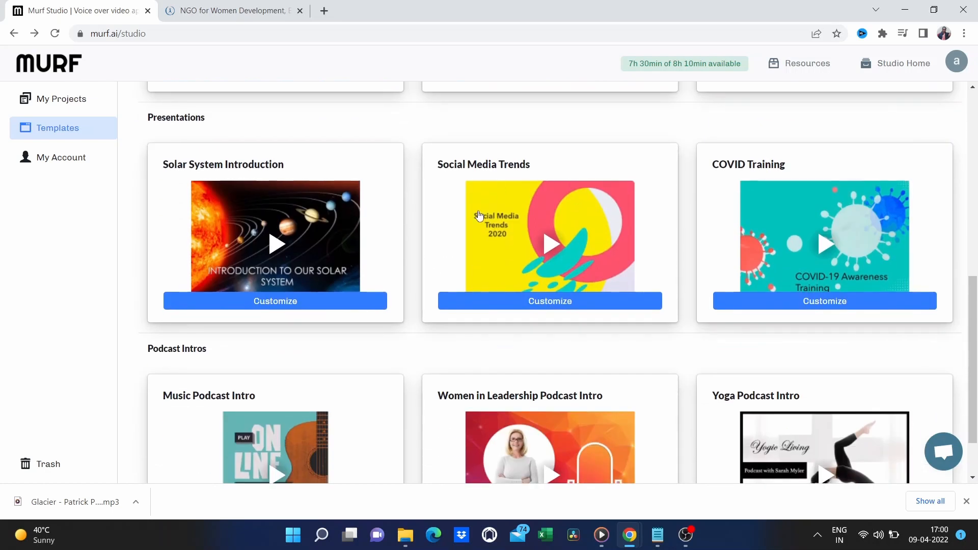
{"action": "scroll", "coordinate": [547, 326], "scroll_direction": "down", "scroll_amount": 1}
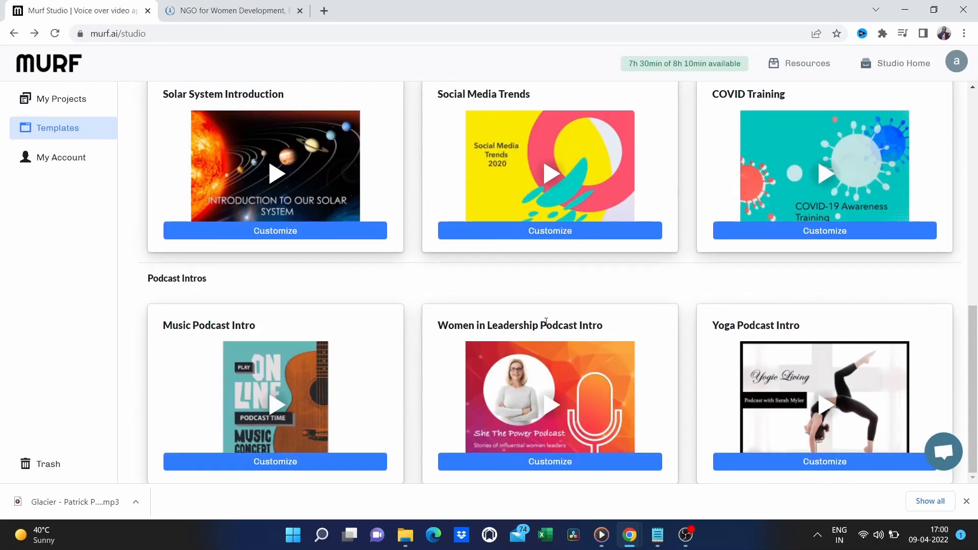
Create a new project named My Awesome Project 1 in the Team Workspace, skipping the image or video upload
{"action": "scroll", "coordinate": [547, 325], "scroll_direction": "up", "scroll_amount": 10}
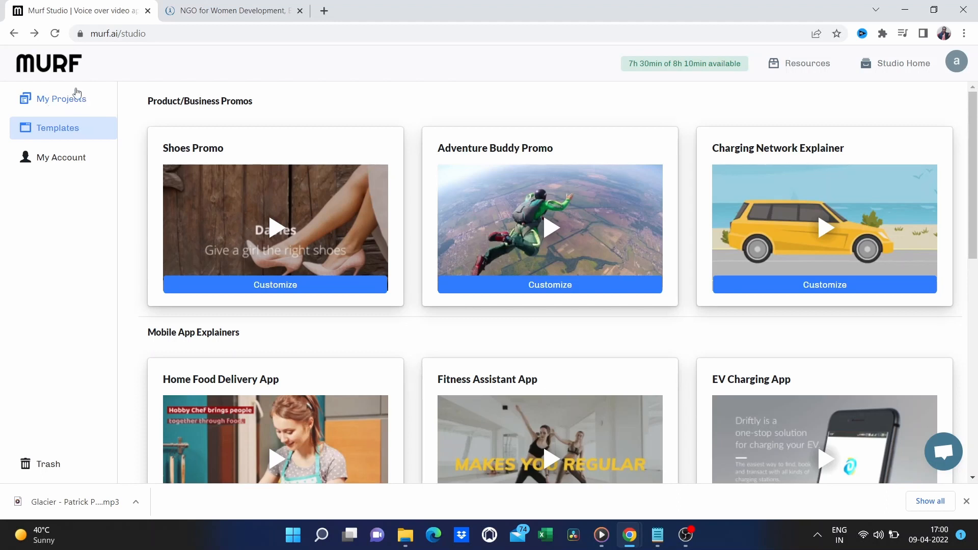
{"action": "left_click", "coordinate": [59, 99]}
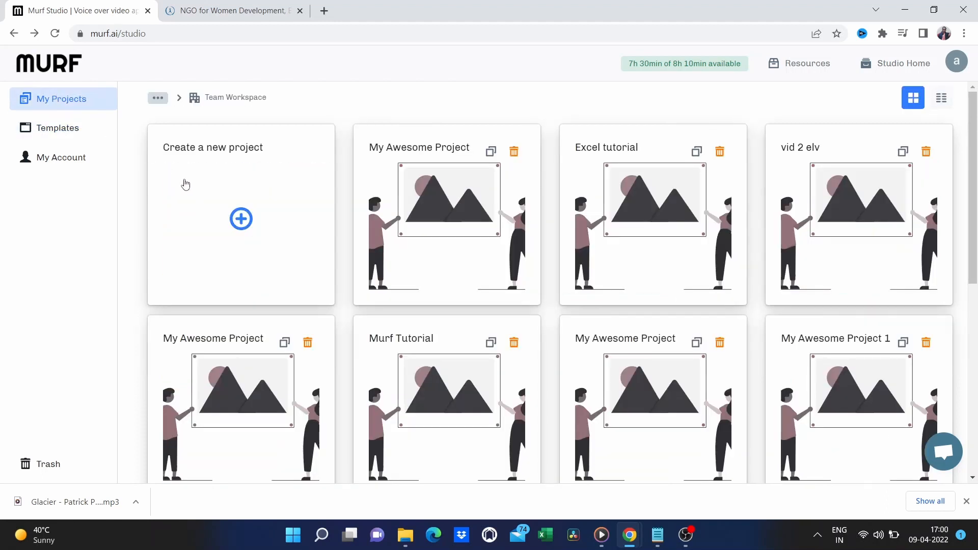
{"action": "left_click", "coordinate": [241, 219]}
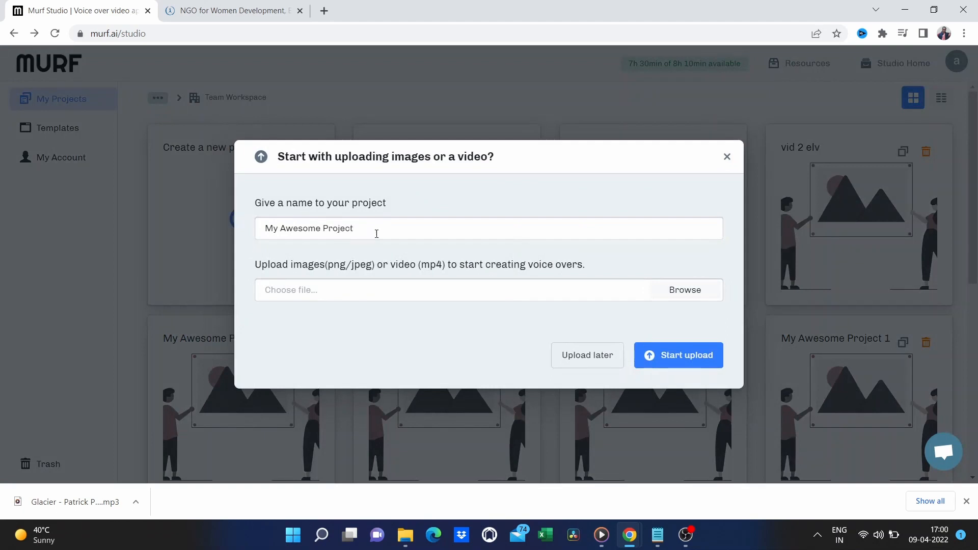
{"action": "left_click", "coordinate": [378, 234]}
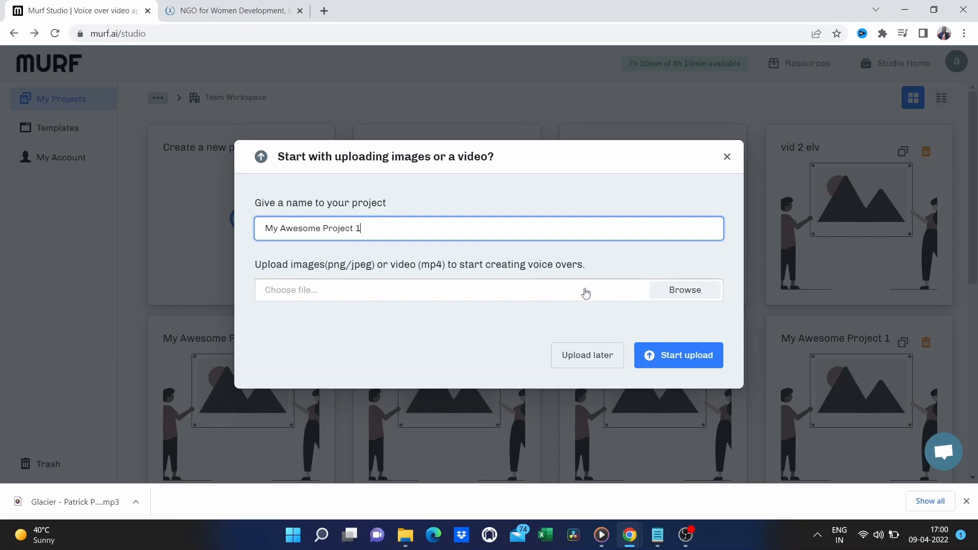
{"action": "left_click", "coordinate": [589, 359]}
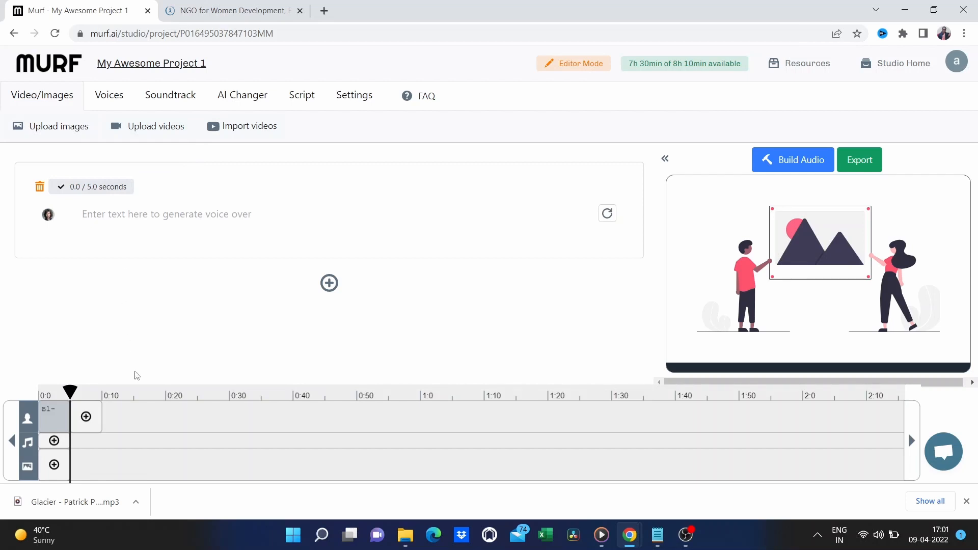
Open the voice selection for the empty text paragraph and browse the English - US & Canada voices
{"action": "scroll", "coordinate": [246, 433], "scroll_direction": "right", "scroll_amount": 7}
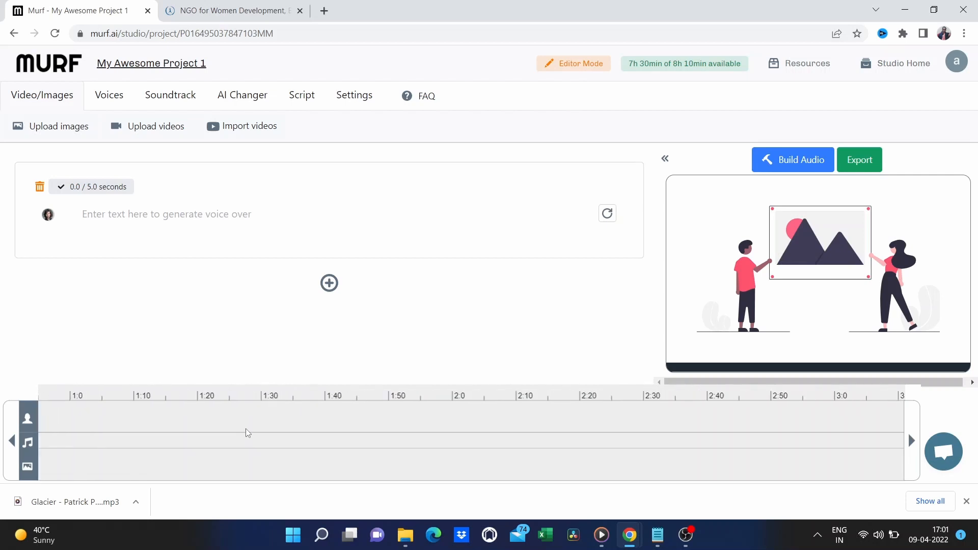
{"action": "scroll", "coordinate": [246, 433], "scroll_direction": "left", "scroll_amount": 7}
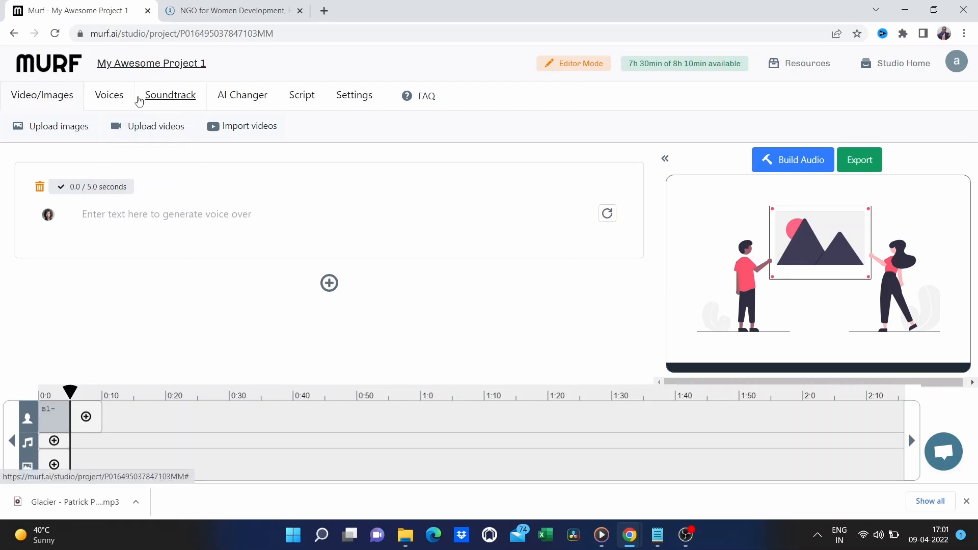
{"action": "left_click", "coordinate": [109, 97]}
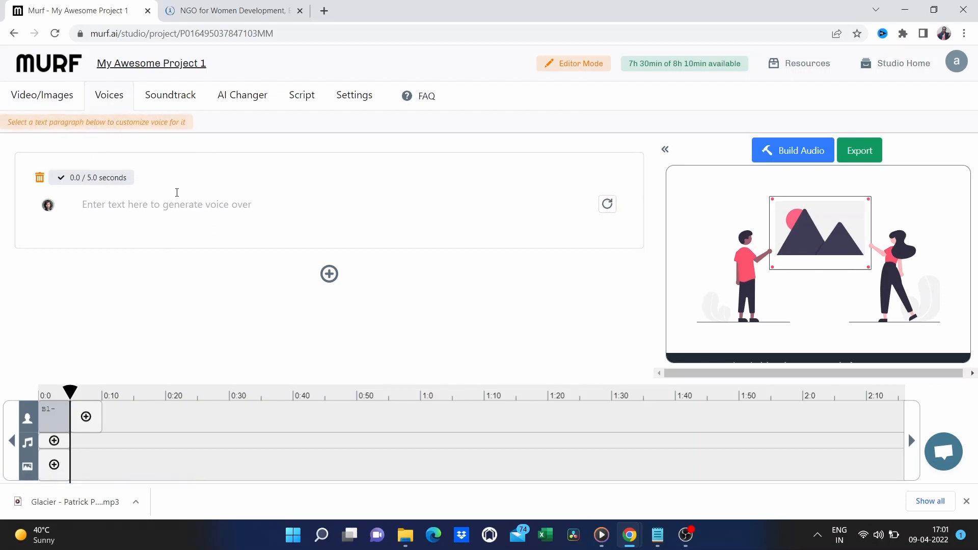
{"action": "left_click", "coordinate": [178, 196]}
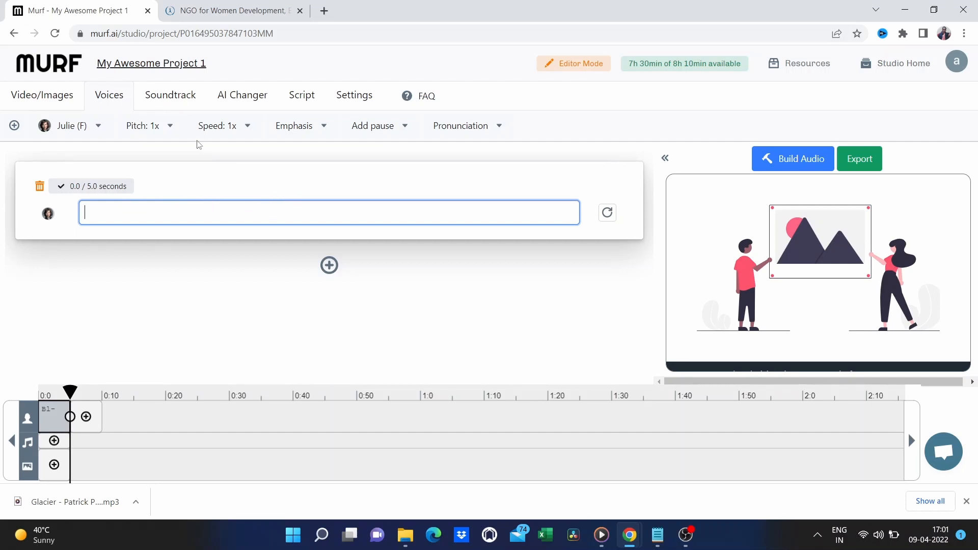
{"action": "left_click", "coordinate": [84, 131]}
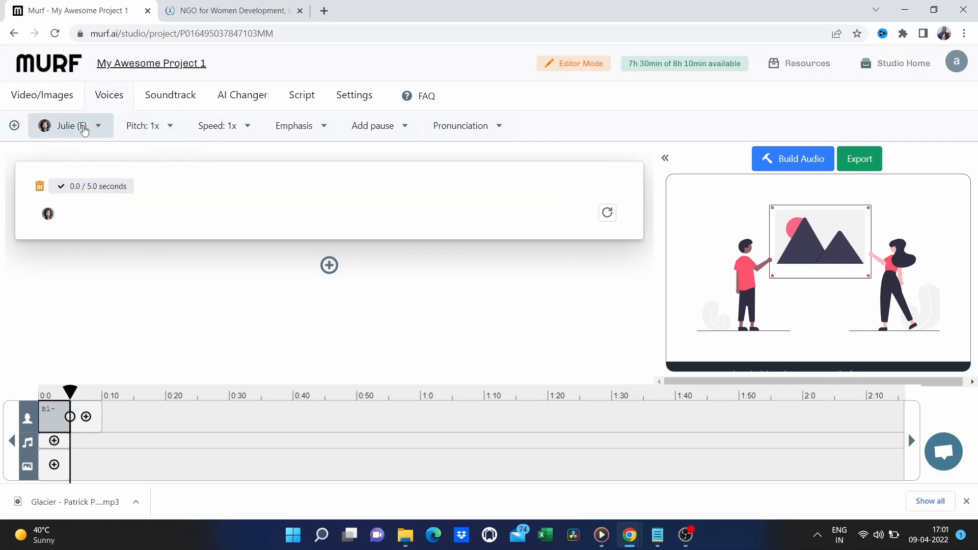
{"action": "left_click", "coordinate": [84, 131]}
{"action": "scroll", "coordinate": [383, 299], "scroll_direction": "down", "scroll_amount": 3}
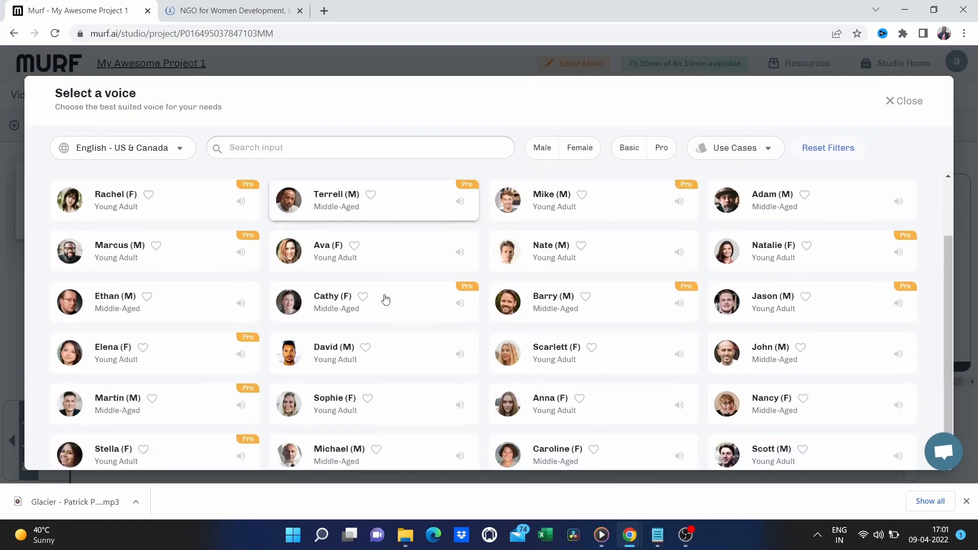
{"action": "scroll", "coordinate": [386, 299], "scroll_direction": "up", "scroll_amount": 2}
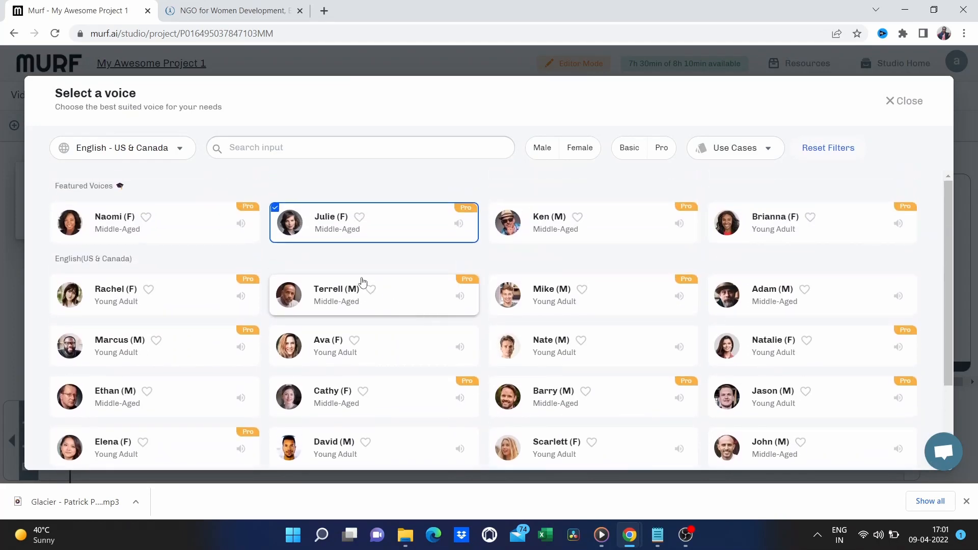
{"action": "scroll", "coordinate": [413, 292], "scroll_direction": "down", "scroll_amount": 2}
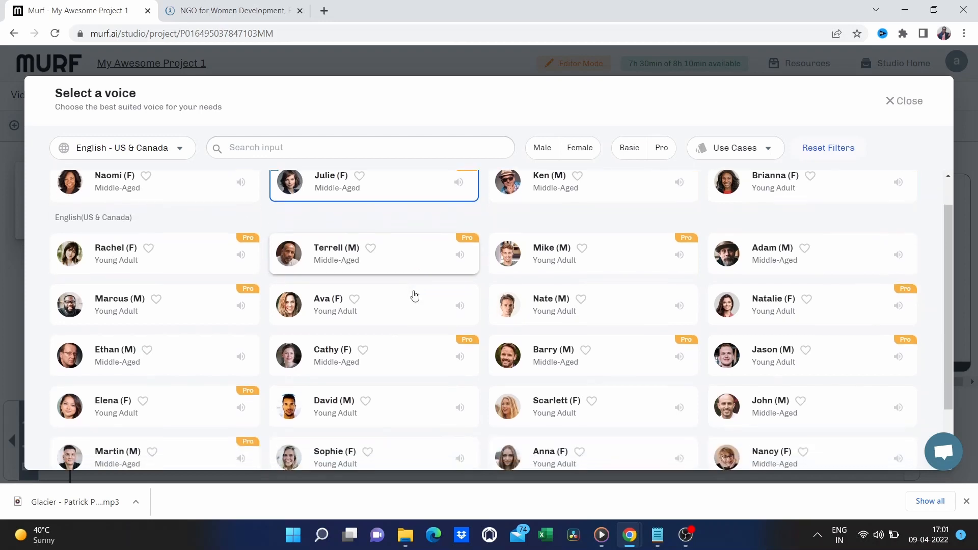
{"action": "scroll", "coordinate": [415, 296], "scroll_direction": "down", "scroll_amount": 1}
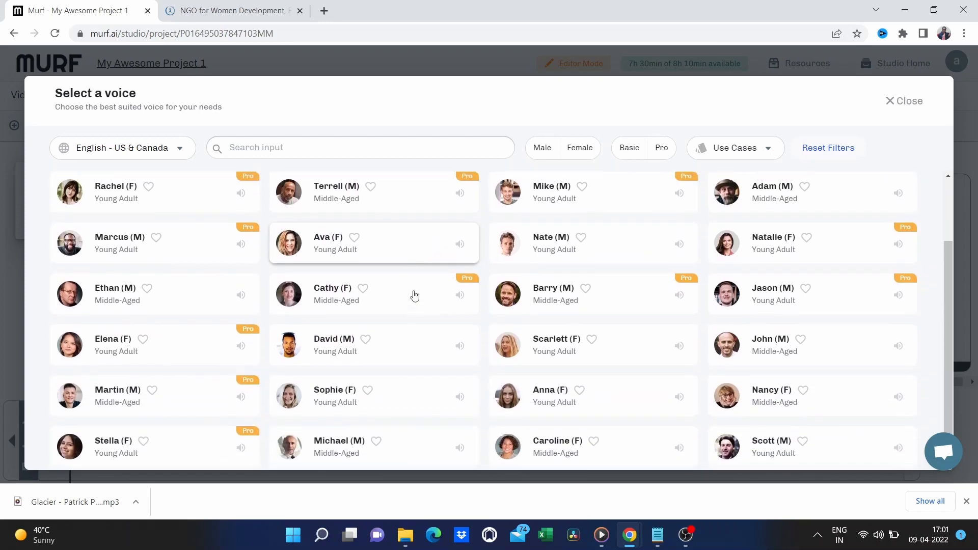
{"action": "scroll", "coordinate": [415, 296], "scroll_direction": "up", "scroll_amount": 2}
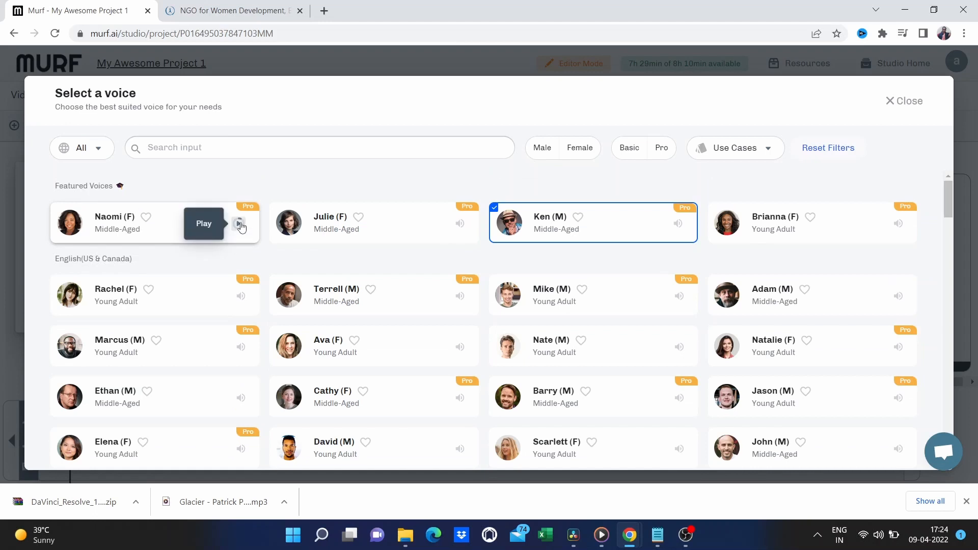
Play the samples of the featured voices Naomi, Julie, Ken and Brianna
{"action": "left_click", "coordinate": [239, 225]}
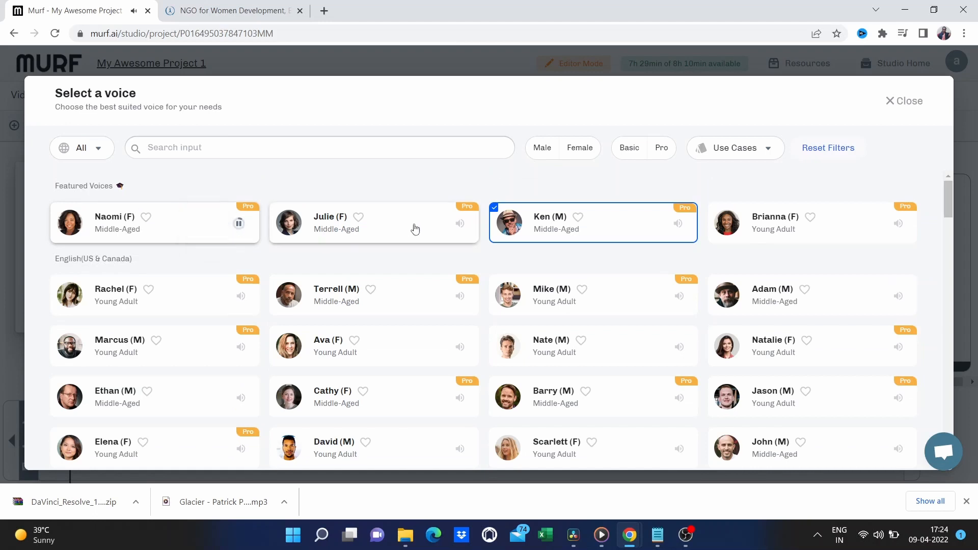
{"action": "left_click", "coordinate": [458, 227]}
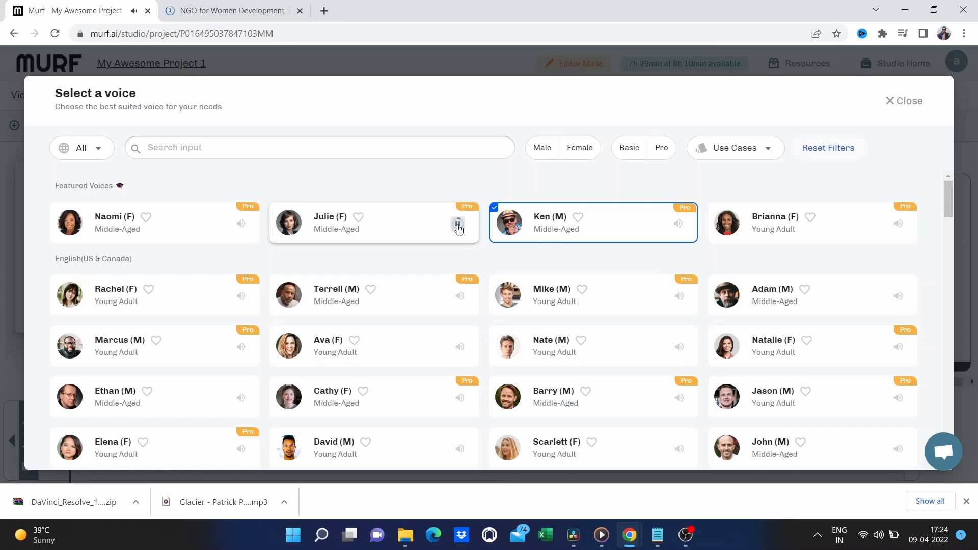
{"action": "left_click", "coordinate": [683, 226]}
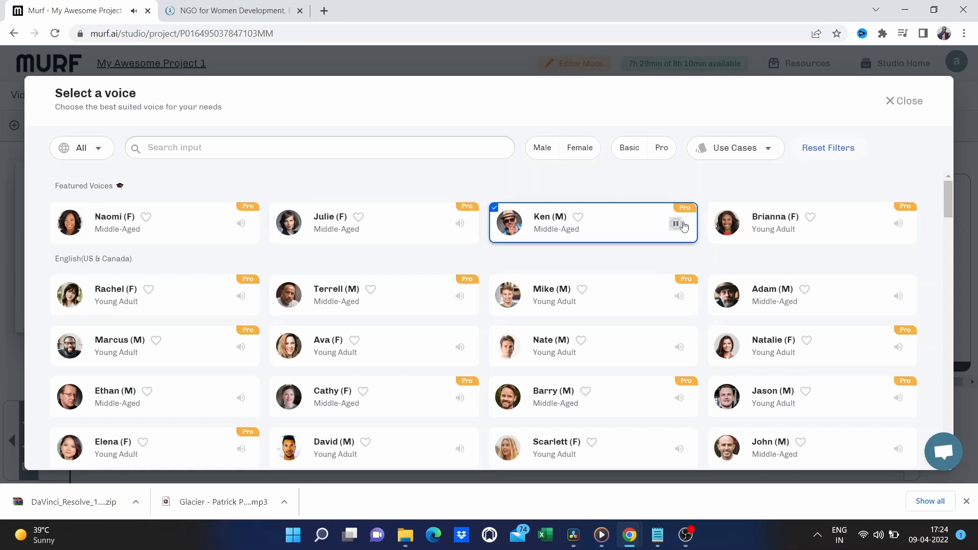
{"action": "left_click", "coordinate": [900, 226]}
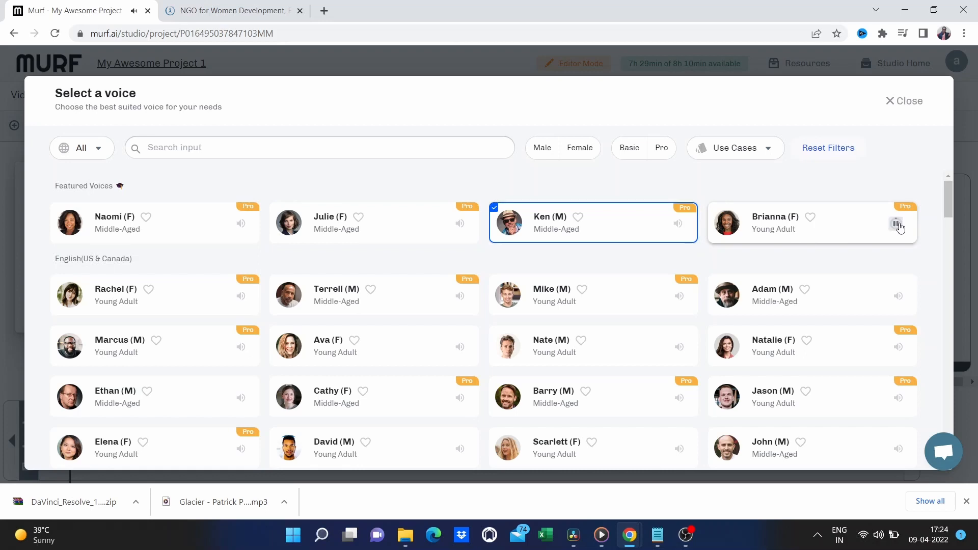
Preview the English (US & Canada) voices Adam, Mike, Terrell and Rachel
{"action": "left_click", "coordinate": [898, 298]}
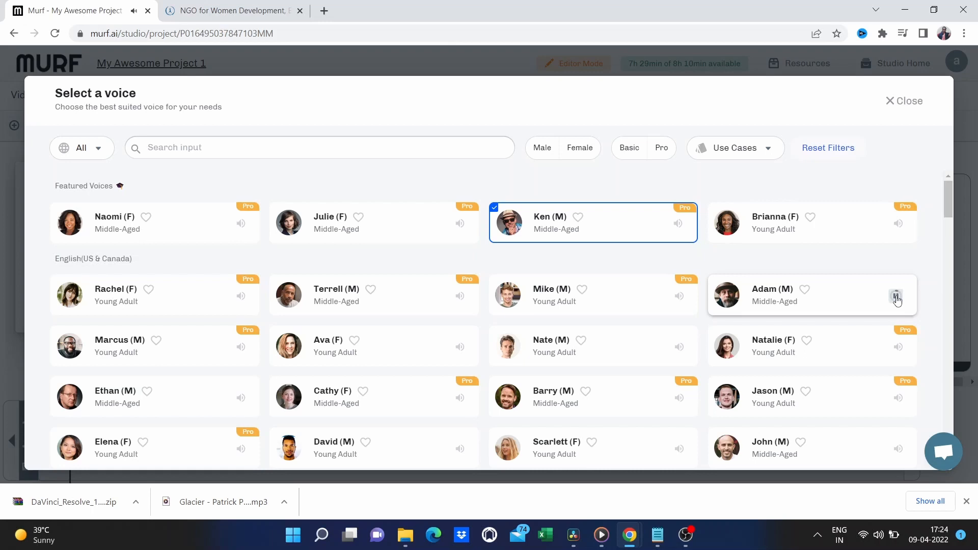
{"action": "scroll", "coordinate": [898, 302], "scroll_direction": "down", "scroll_amount": 2}
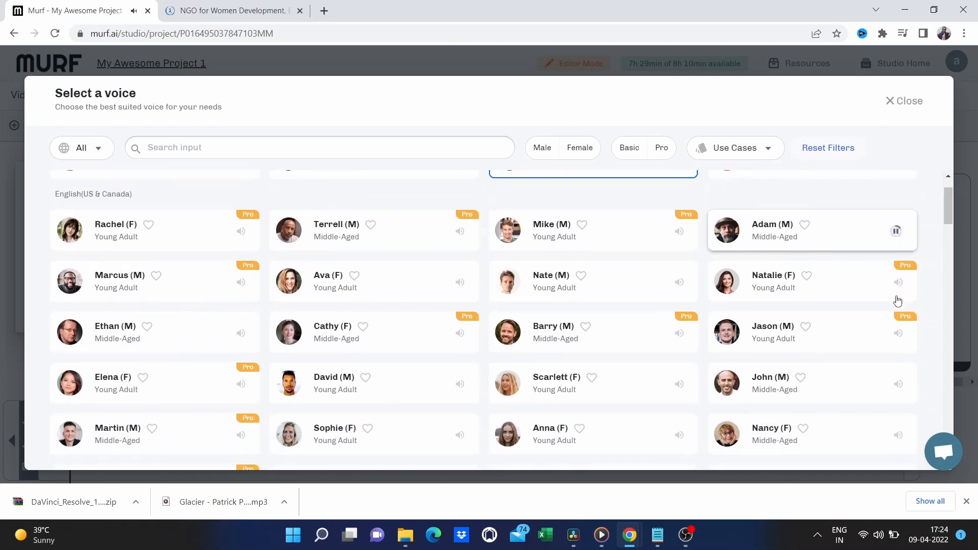
{"action": "left_click", "coordinate": [680, 233]}
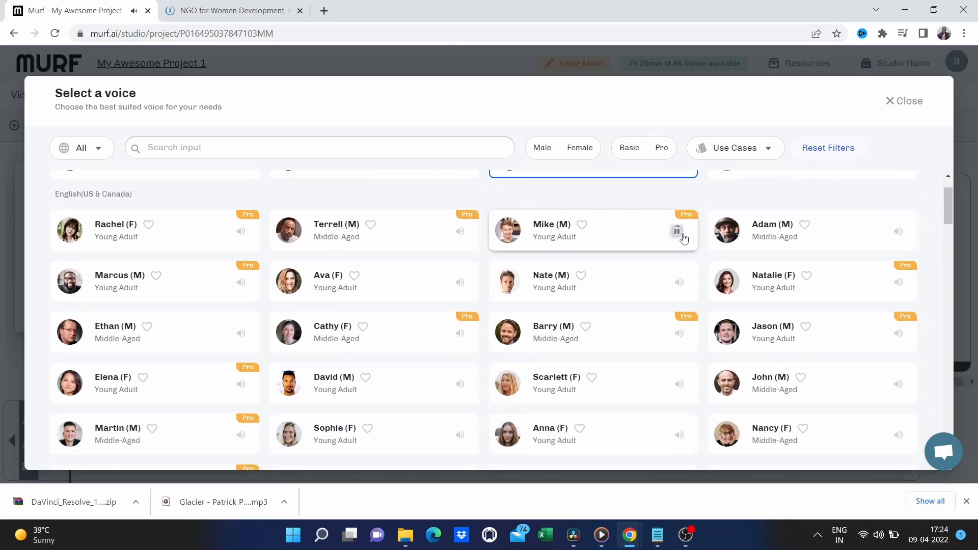
{"action": "left_click", "coordinate": [461, 233]}
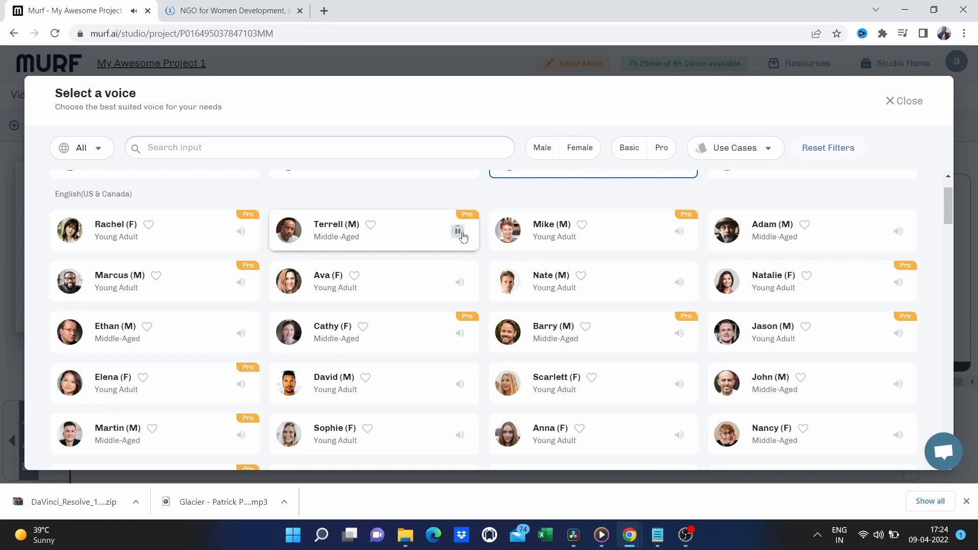
{"action": "left_click", "coordinate": [241, 235]}
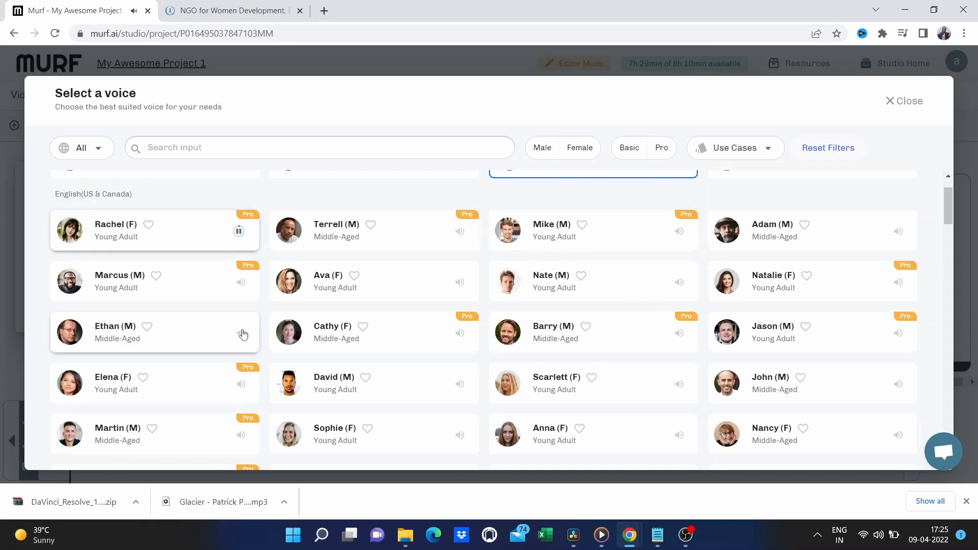
Listen to the samples of the voices Marcus, Ava, Nate, Natalie, Jason and Barry
{"action": "left_click", "coordinate": [241, 283]}
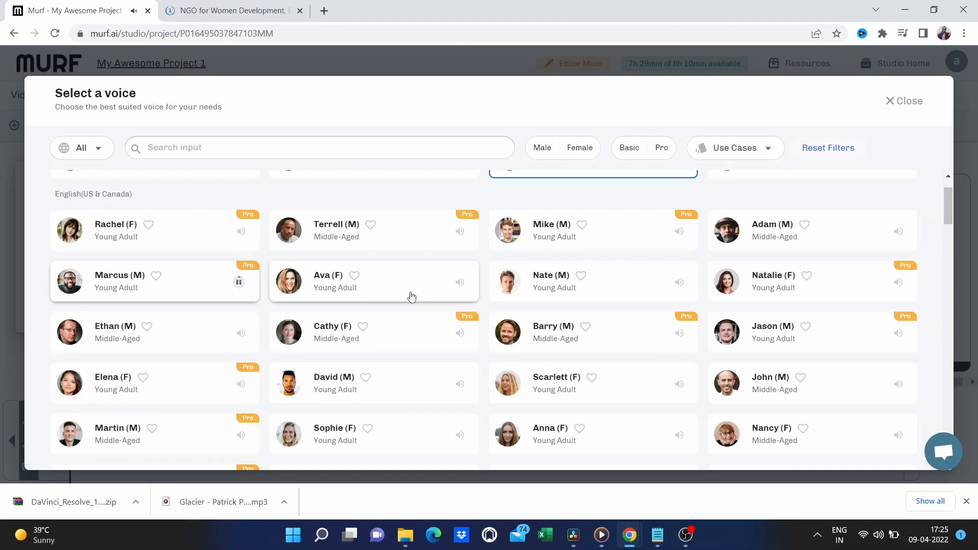
{"action": "left_click", "coordinate": [460, 283]}
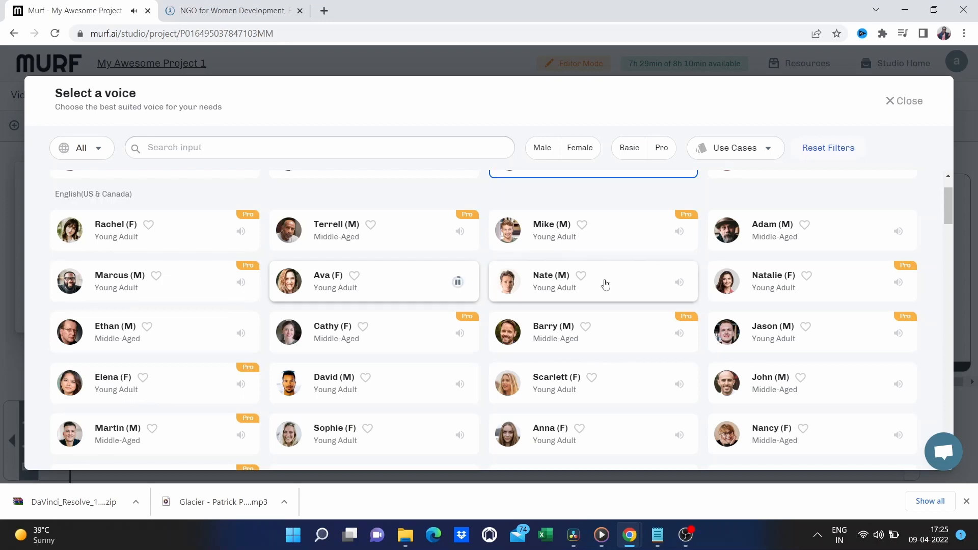
{"action": "left_click", "coordinate": [678, 284]}
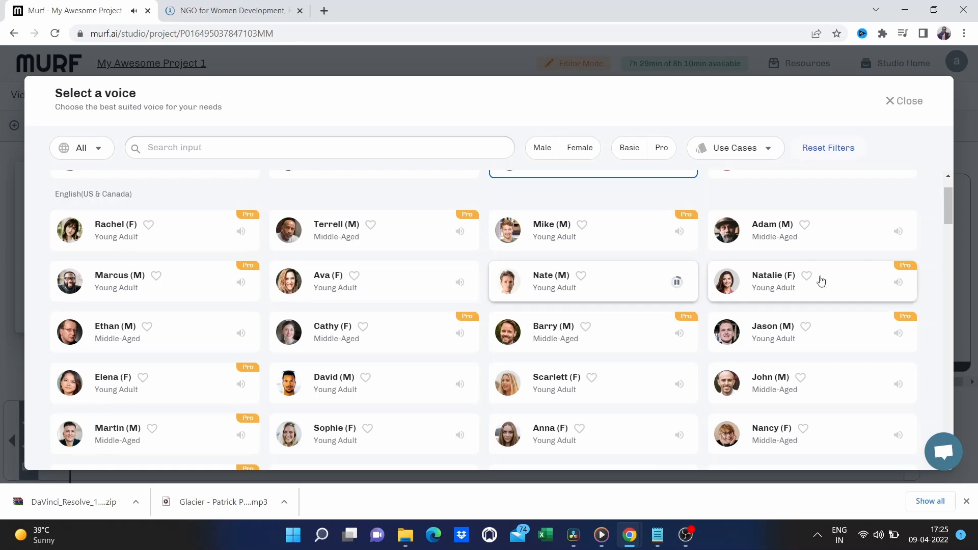
{"action": "left_click", "coordinate": [898, 284]}
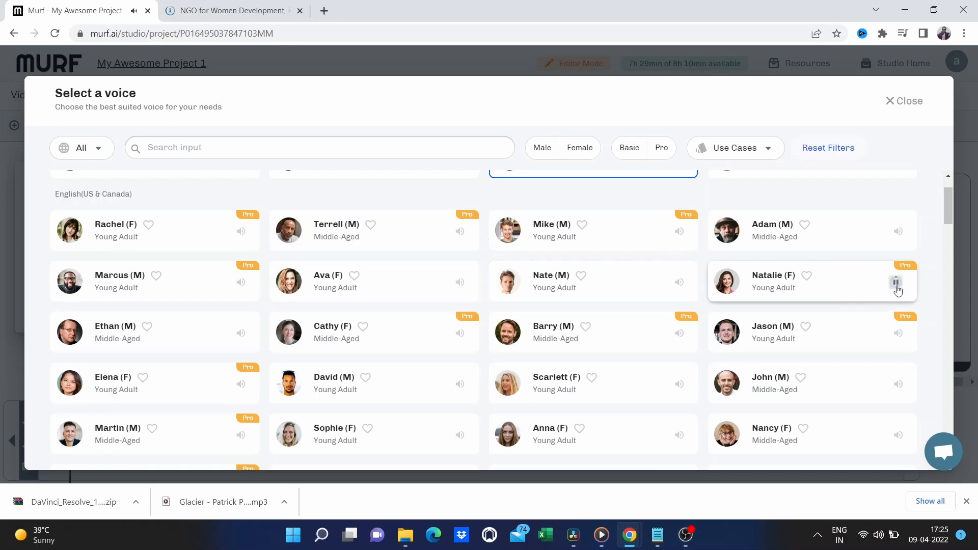
{"action": "left_click", "coordinate": [898, 334]}
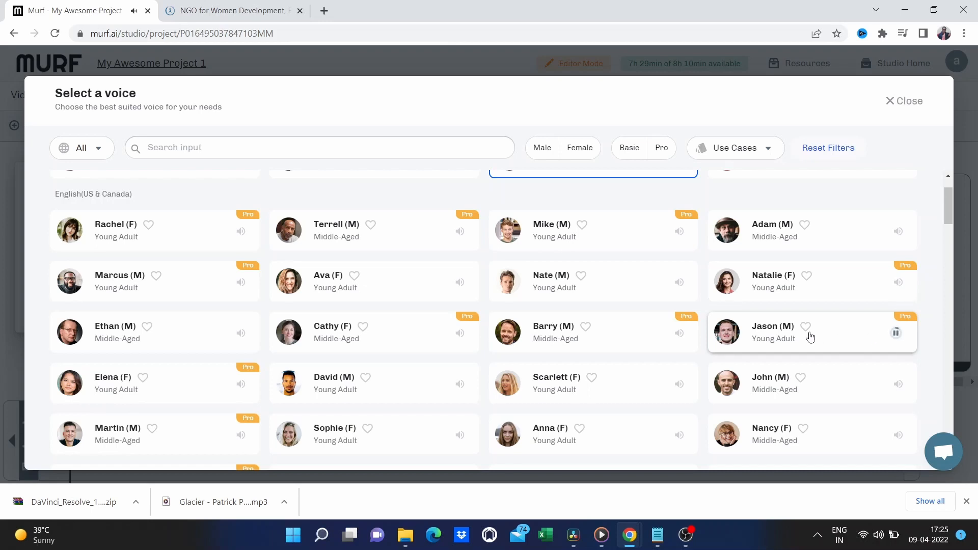
{"action": "left_click", "coordinate": [680, 334]}
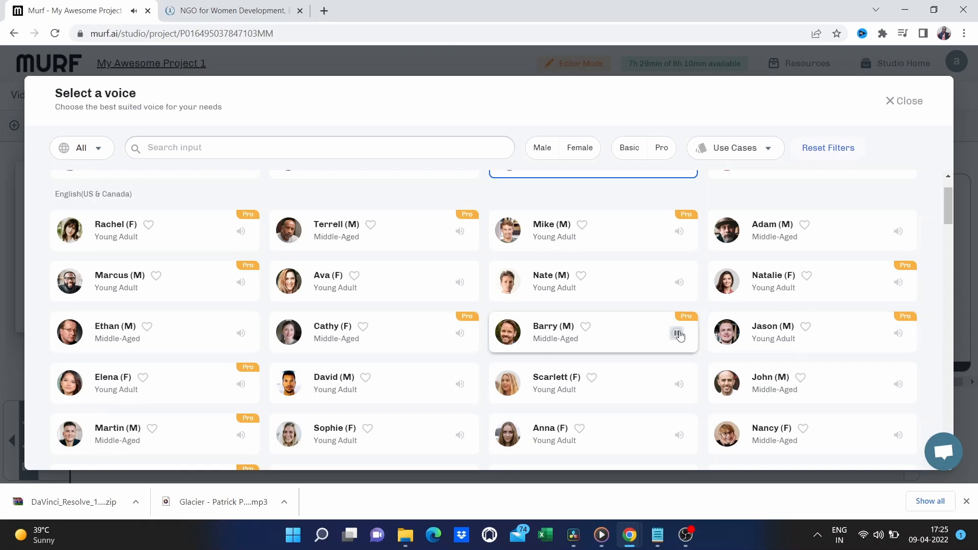
Play the samples of Cathy, Elena and Sophie and look through the remaining English (US & Canada) voices
{"action": "scroll", "coordinate": [680, 337], "scroll_direction": "down", "scroll_amount": 1}
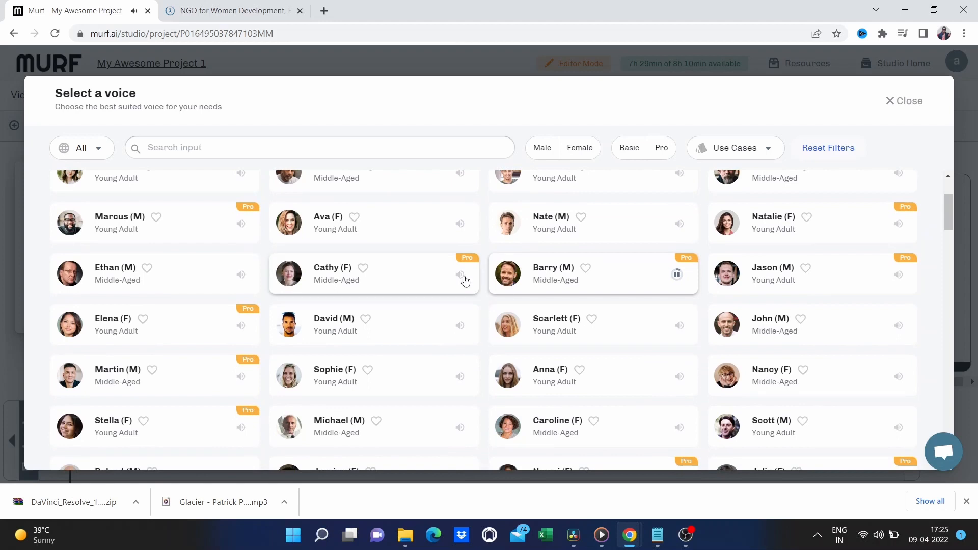
{"action": "left_click", "coordinate": [460, 275]}
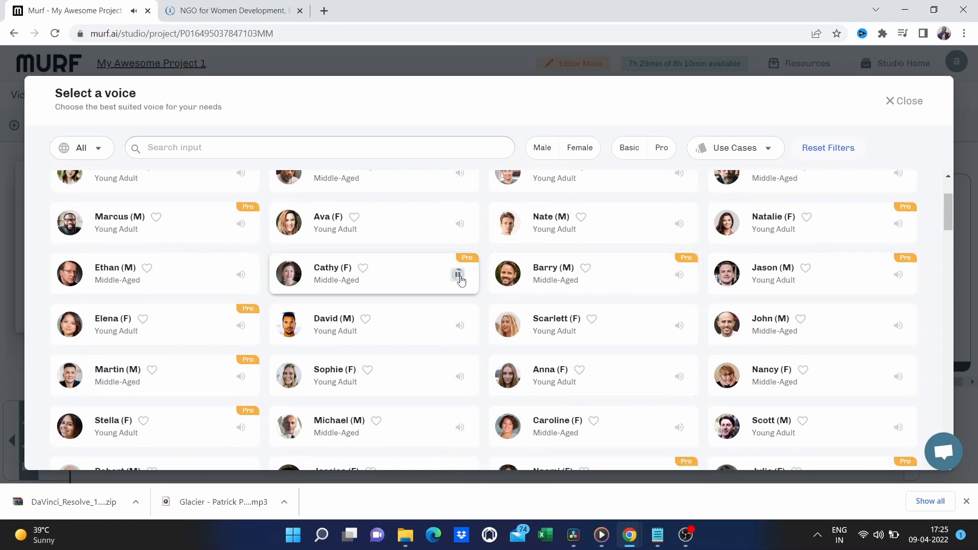
{"action": "left_click", "coordinate": [241, 328]}
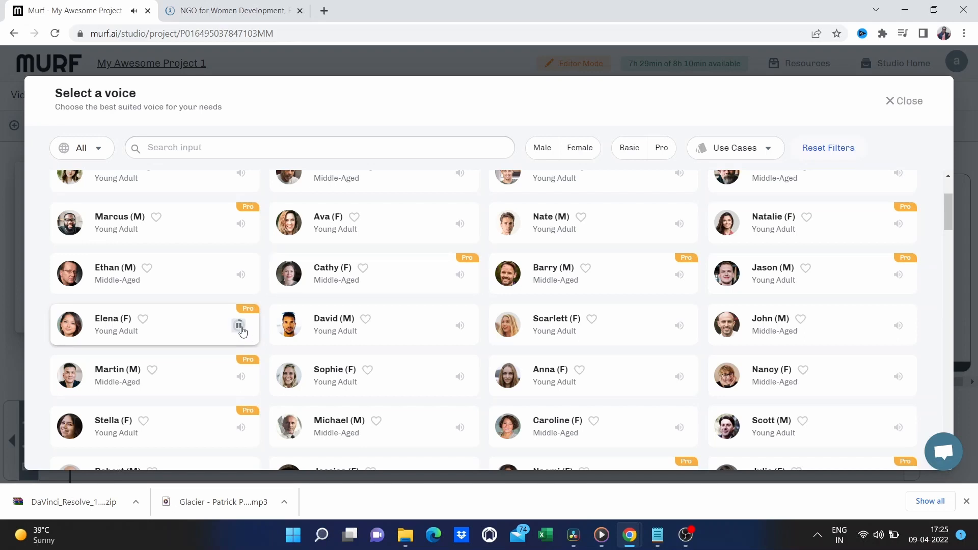
{"action": "left_click", "coordinate": [460, 378]}
{"action": "scroll", "coordinate": [461, 379], "scroll_direction": "down", "scroll_amount": 2}
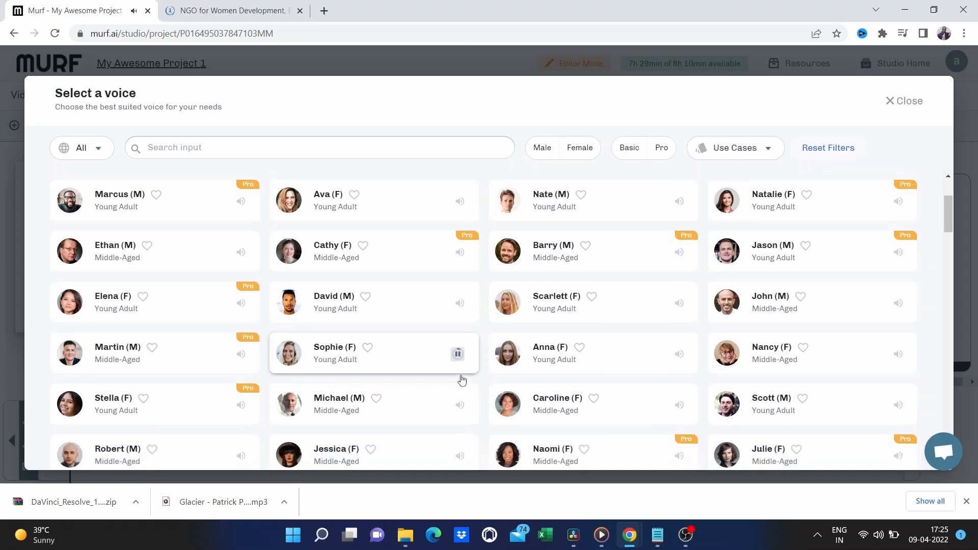
{"action": "scroll", "coordinate": [461, 380], "scroll_direction": "down", "scroll_amount": 1}
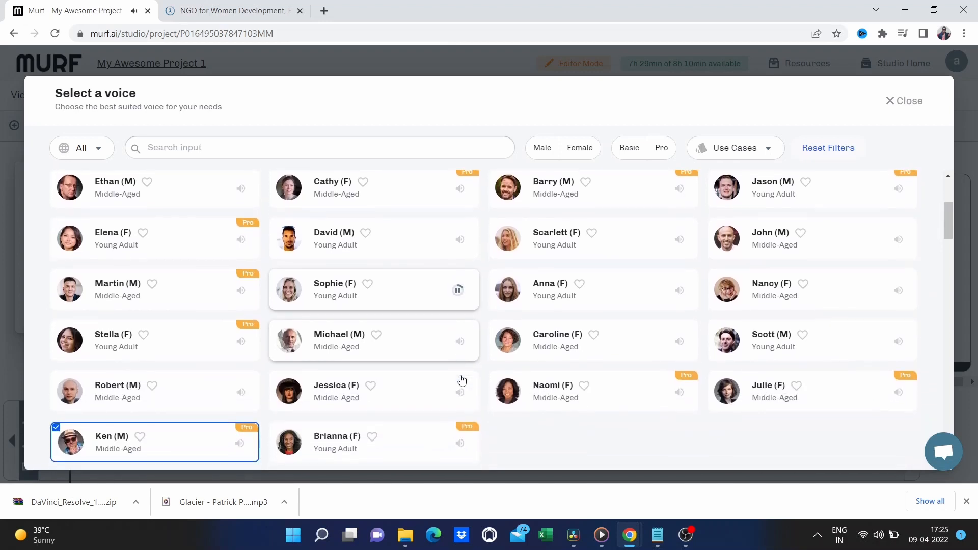
Play the samples of the English (US & Canada) voices Caroline, Scott, Naomi, Julie, Jessica, Robert and Brianna
{"action": "left_click", "coordinate": [678, 341]}
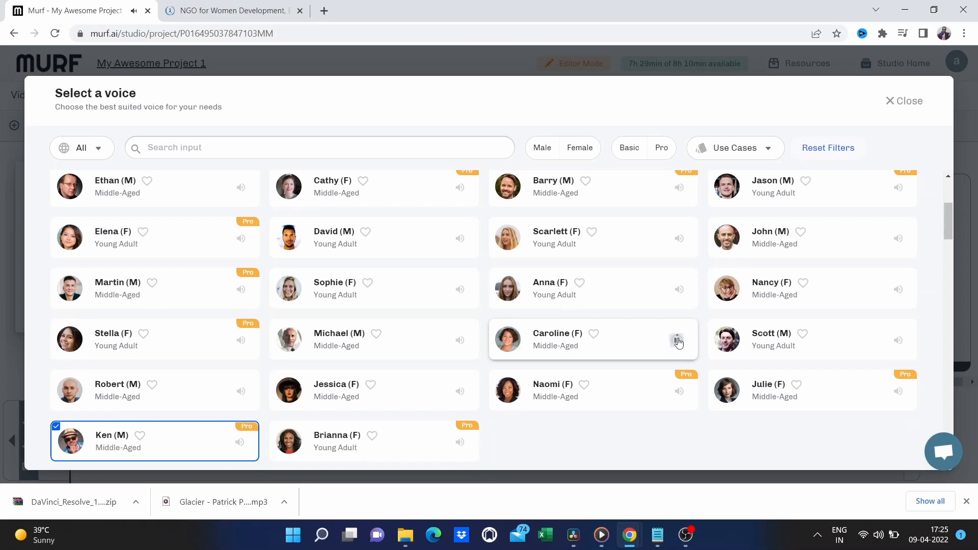
{"action": "scroll", "coordinate": [678, 341], "scroll_direction": "down", "scroll_amount": 1}
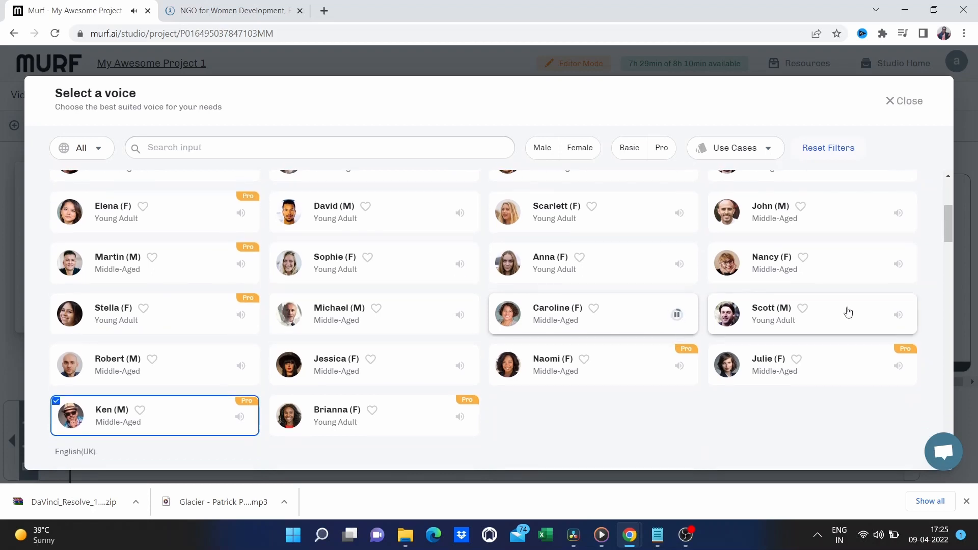
{"action": "left_click", "coordinate": [899, 316]}
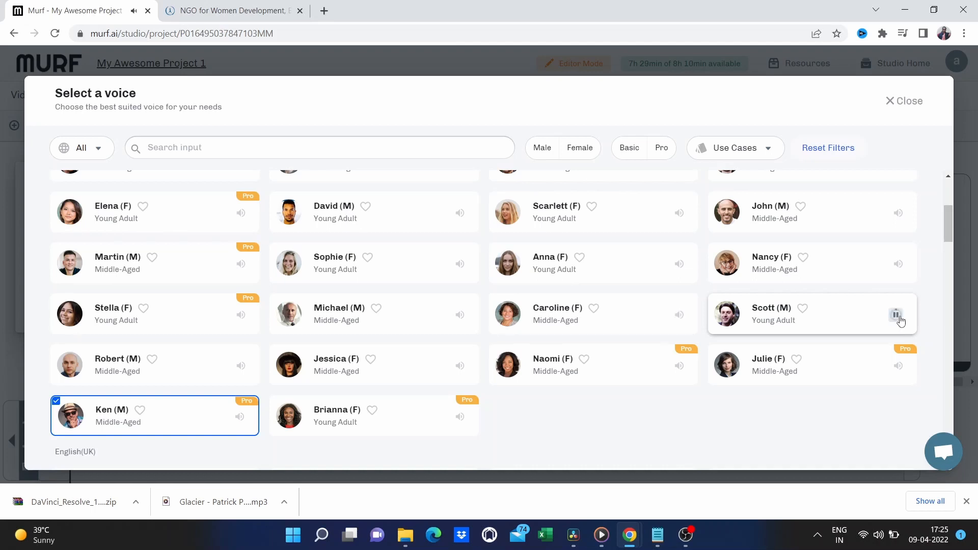
{"action": "left_click", "coordinate": [681, 366]}
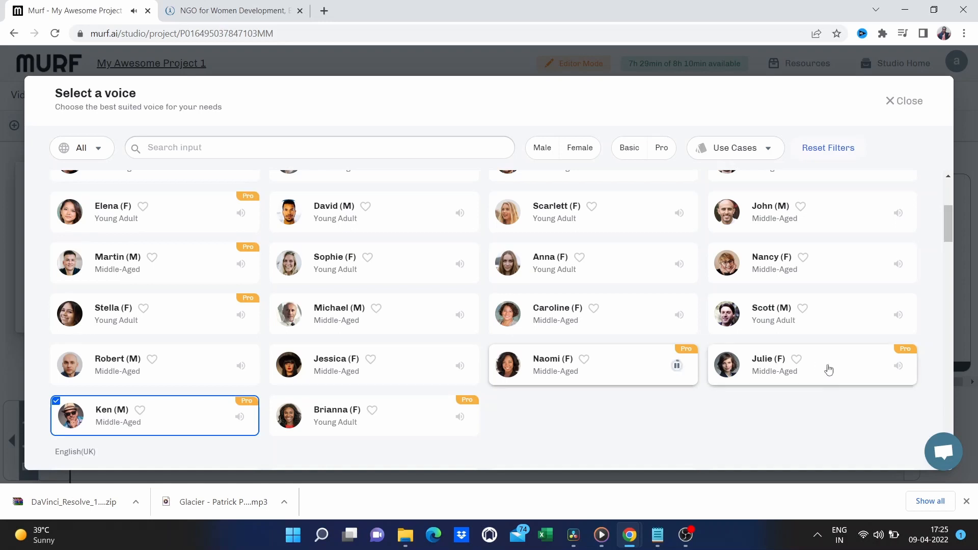
{"action": "left_click", "coordinate": [898, 368]}
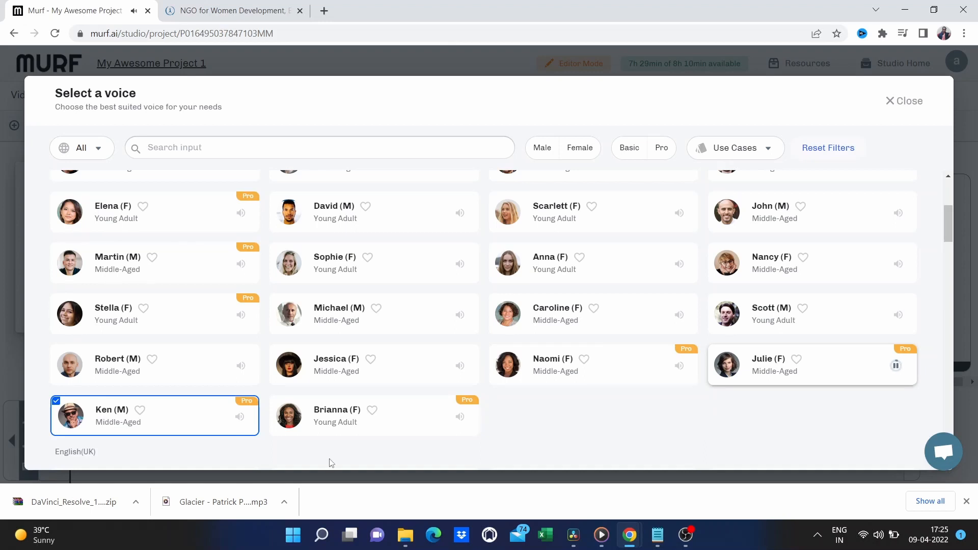
{"action": "left_click", "coordinate": [460, 367]}
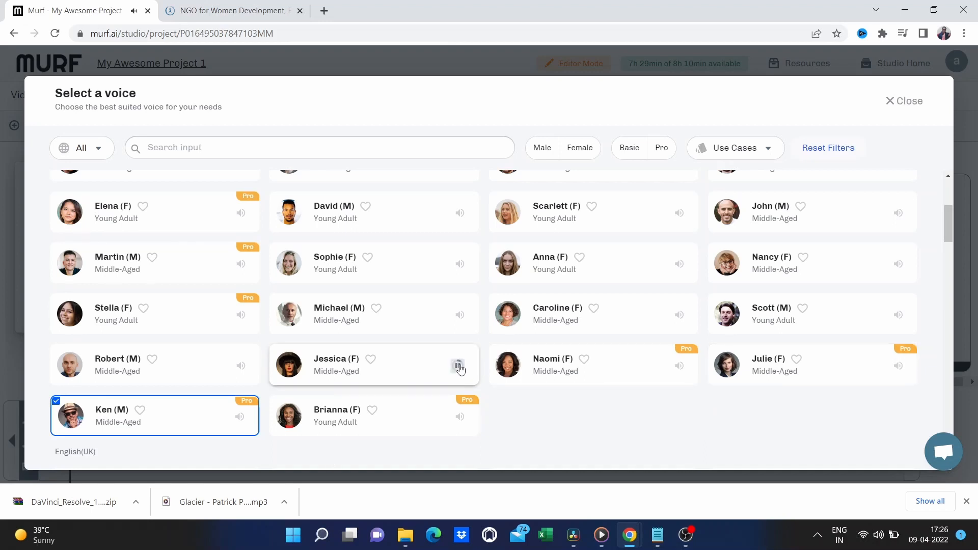
{"action": "left_click", "coordinate": [242, 367]}
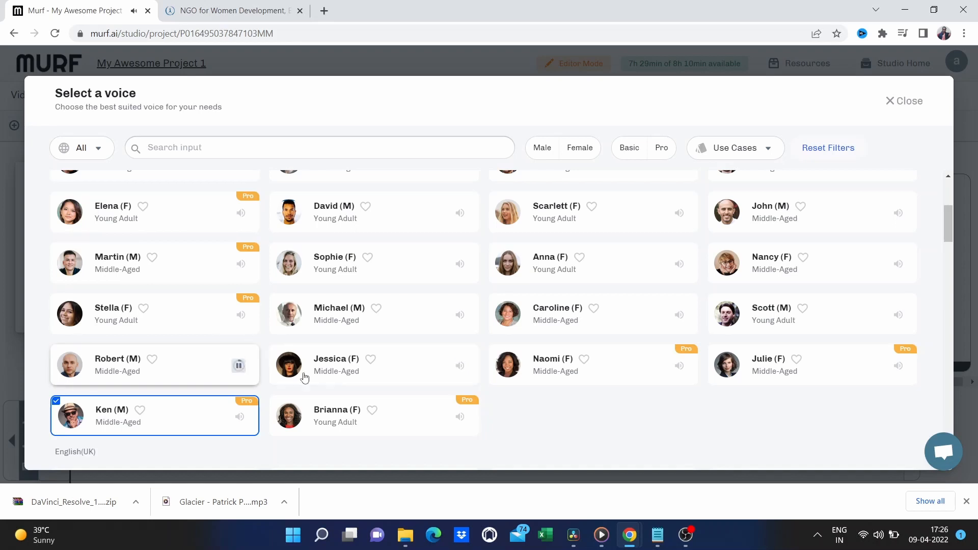
{"action": "left_click", "coordinate": [462, 417]}
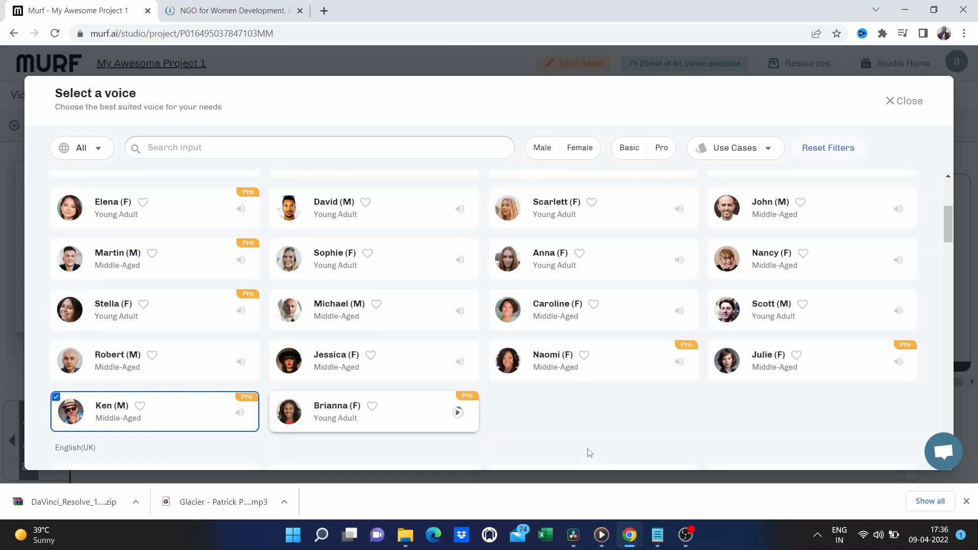
Preview the English (UK) voices Emma, Edward, Amelia and Lily
{"action": "scroll", "coordinate": [588, 449], "scroll_direction": "down", "scroll_amount": 3}
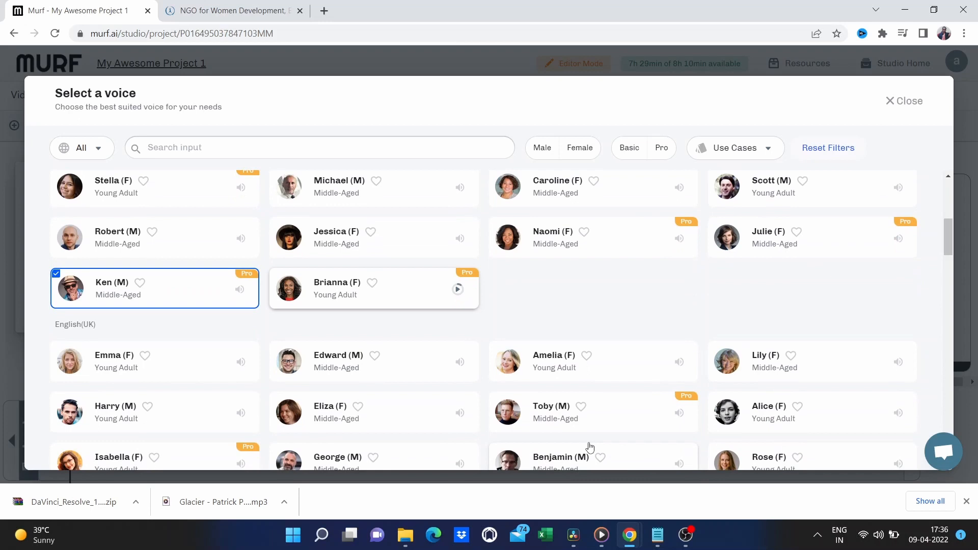
{"action": "scroll", "coordinate": [589, 448], "scroll_direction": "down", "scroll_amount": 1}
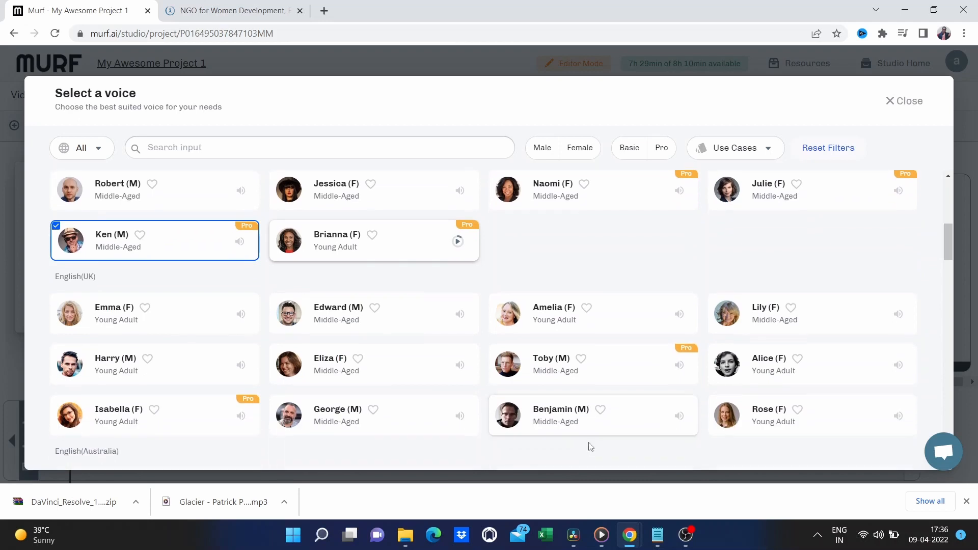
{"action": "left_click", "coordinate": [241, 314]}
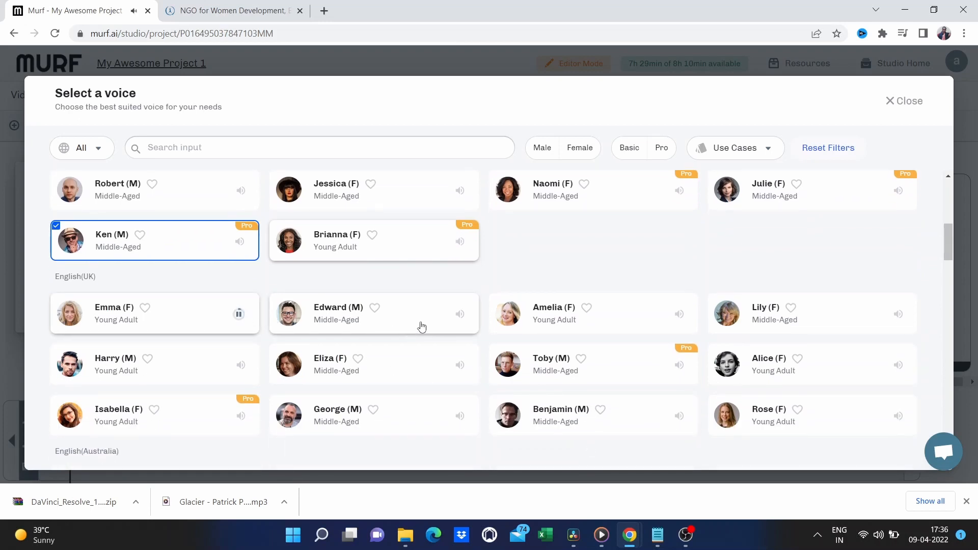
{"action": "left_click", "coordinate": [460, 318]}
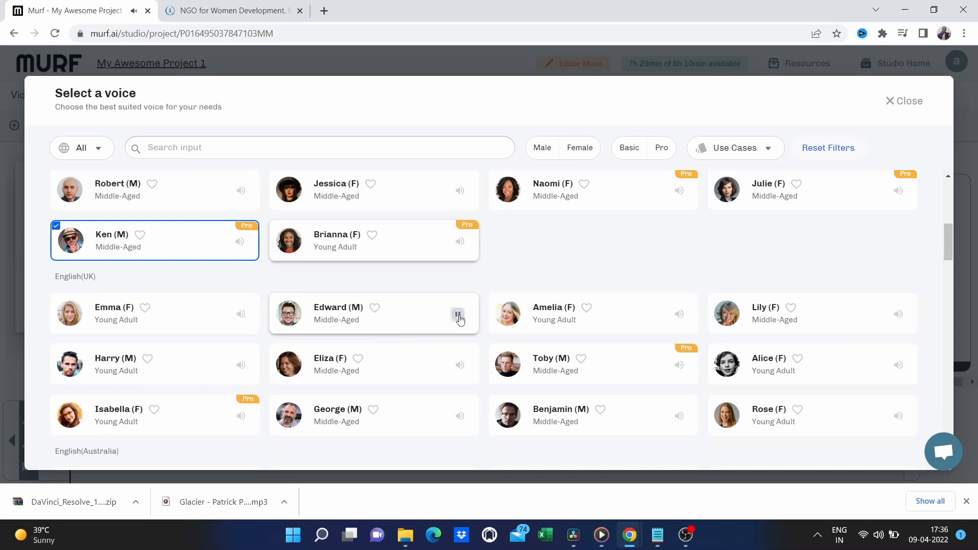
{"action": "left_click", "coordinate": [680, 315]}
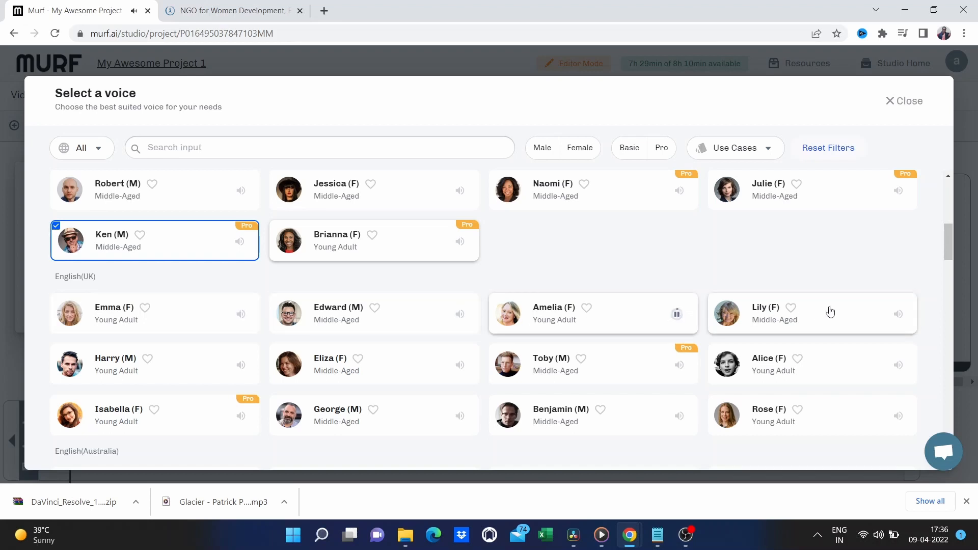
{"action": "left_click", "coordinate": [897, 317]}
Listen to the samples of the English (UK) voices Alice, Rose, Benjamin and Toby
{"action": "scroll", "coordinate": [897, 316], "scroll_direction": "down", "scroll_amount": 1}
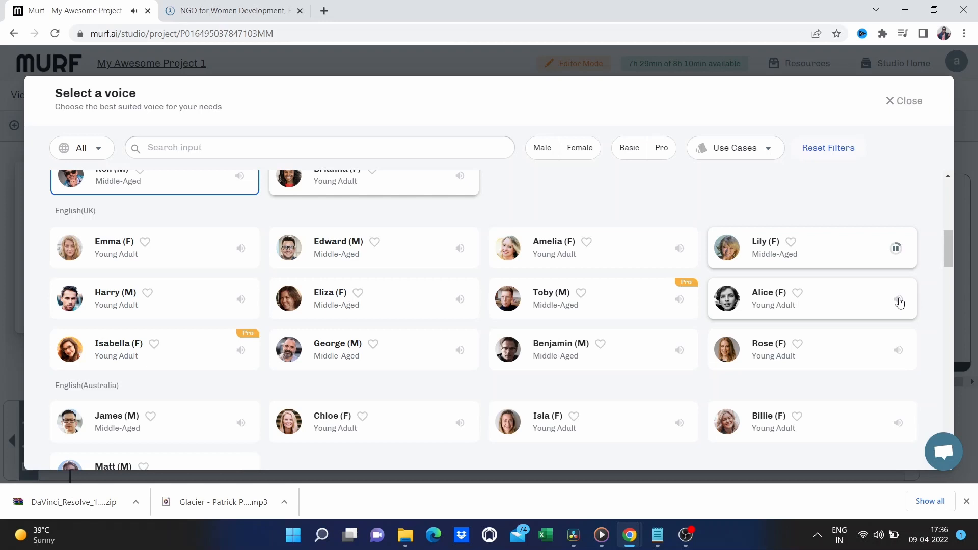
{"action": "left_click", "coordinate": [899, 301]}
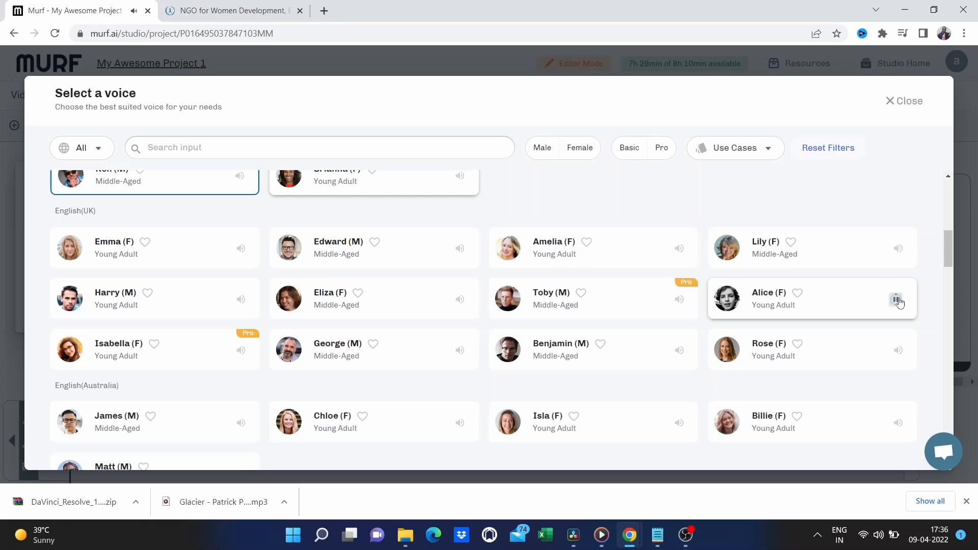
{"action": "left_click", "coordinate": [900, 351]}
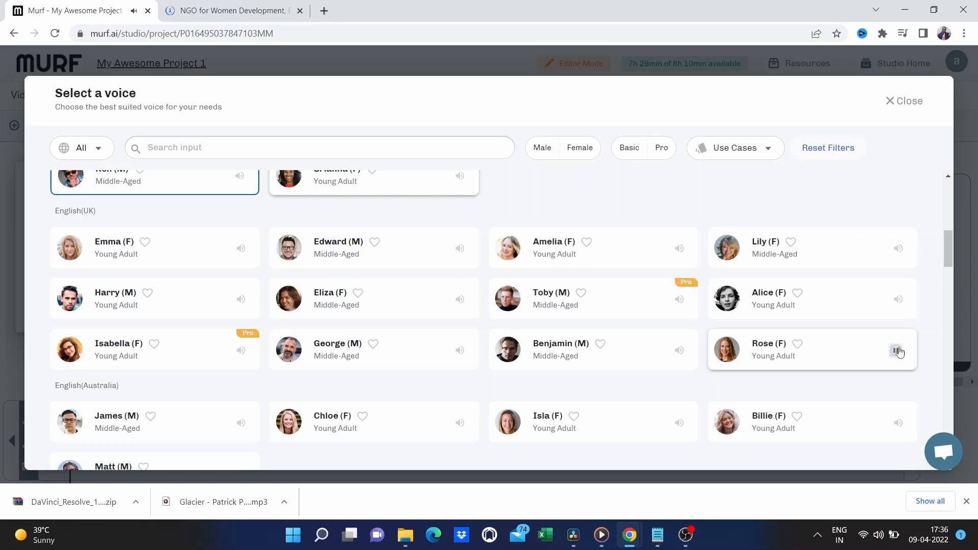
{"action": "left_click", "coordinate": [681, 351]}
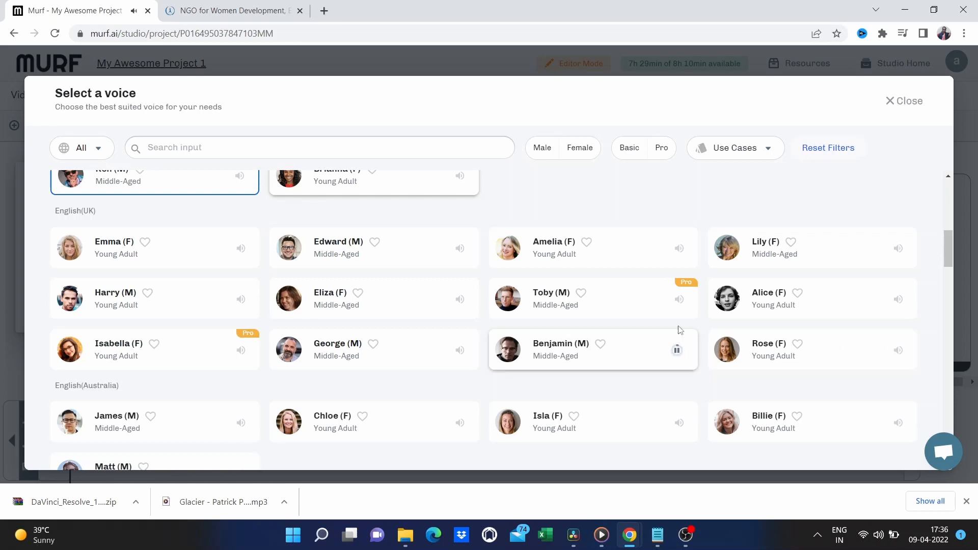
{"action": "left_click", "coordinate": [680, 301]}
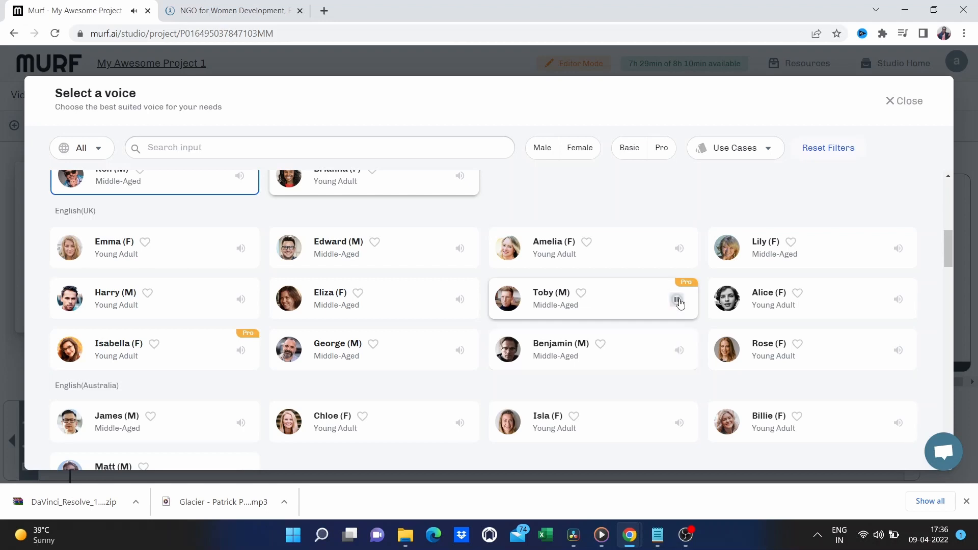
Play the samples of the English (UK) voices Eliza, George, Isabella and Harry, and pause Harry's playback
{"action": "left_click", "coordinate": [460, 300]}
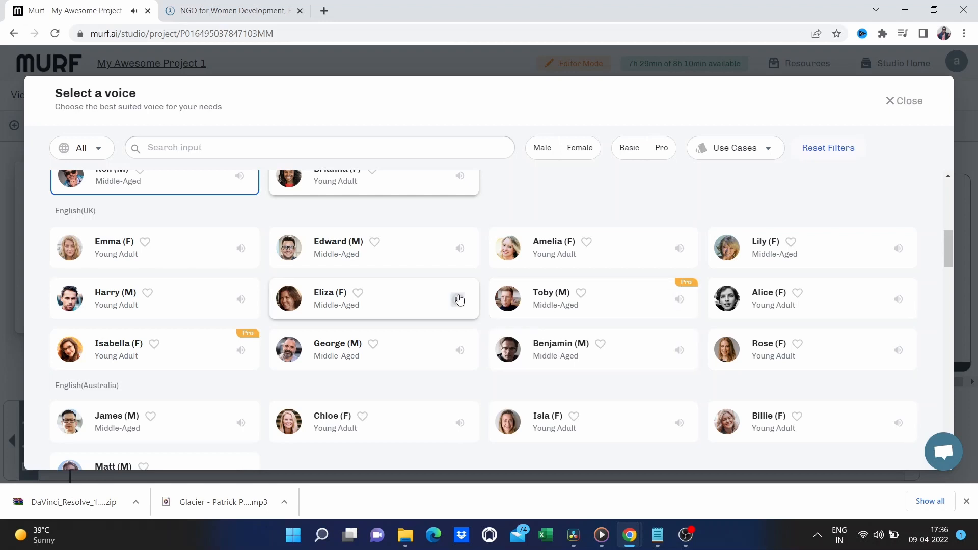
{"action": "left_click", "coordinate": [460, 351]}
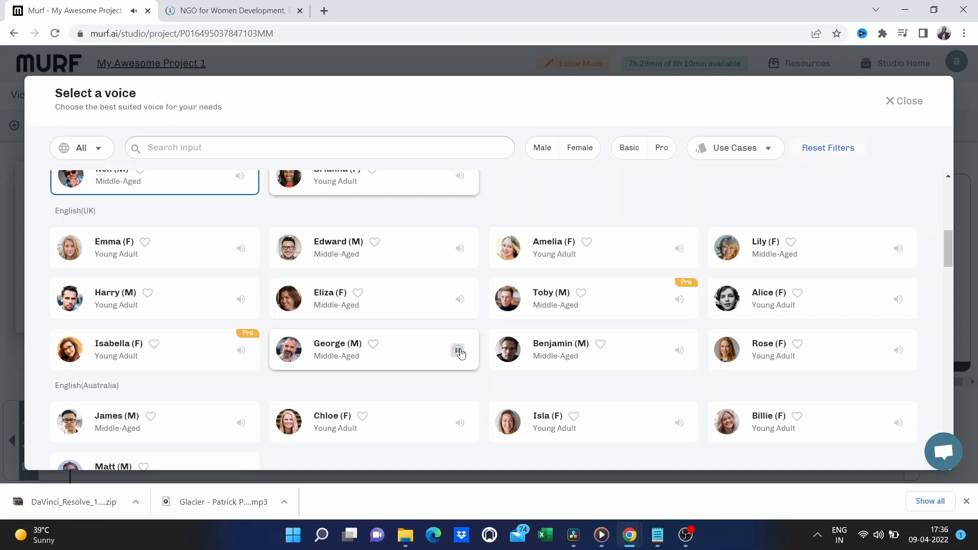
{"action": "left_click", "coordinate": [240, 351]}
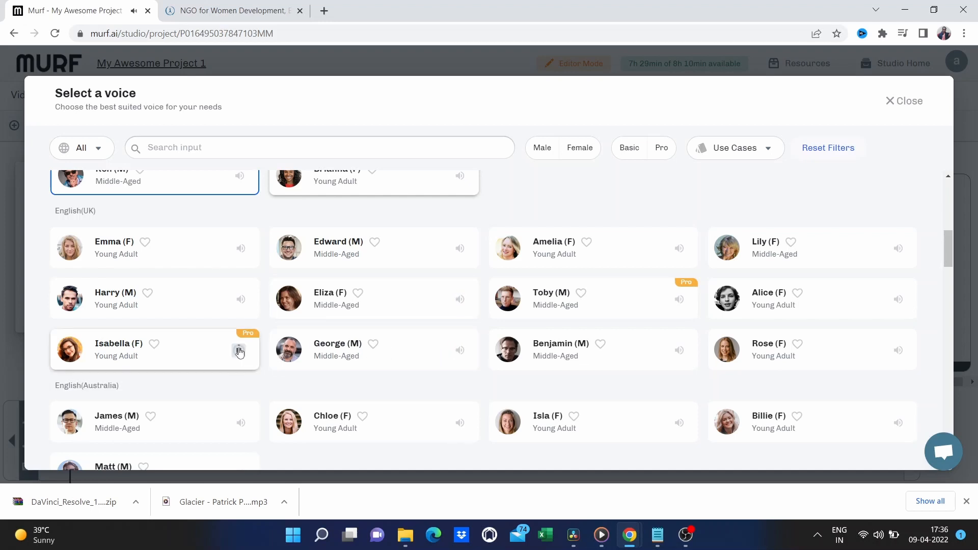
{"action": "left_click", "coordinate": [241, 300]}
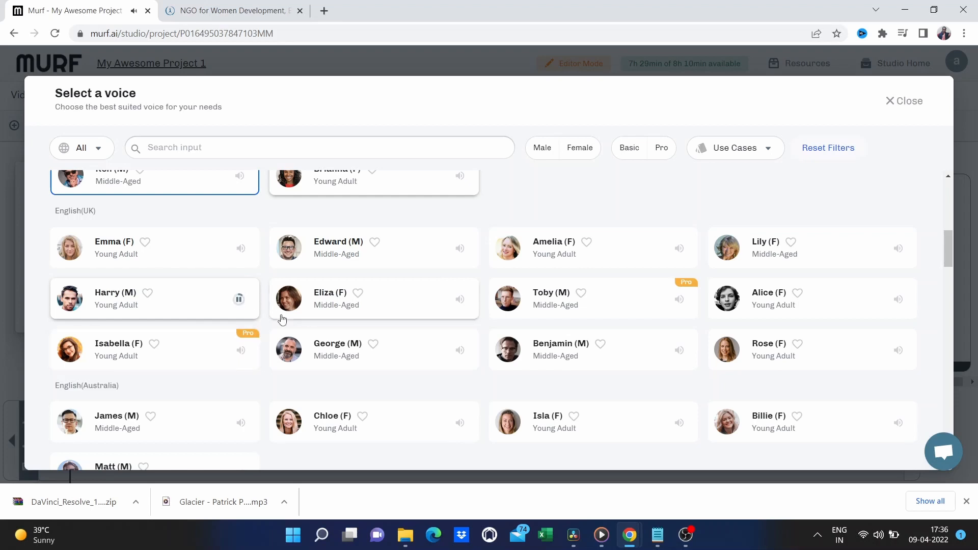
{"action": "left_click", "coordinate": [244, 303]}
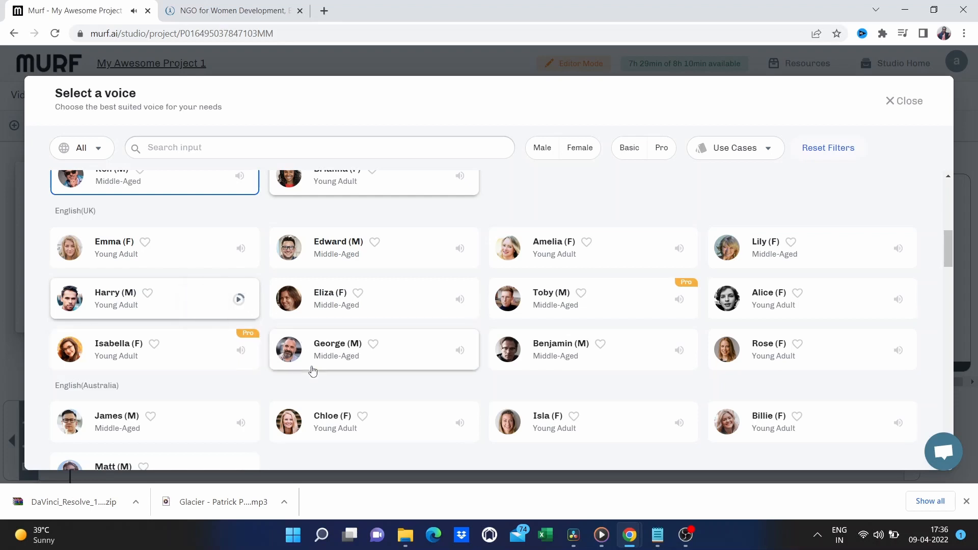
Preview the English (Australia) voices James, Chloe, Isla, Billie and Matt
{"action": "scroll", "coordinate": [461, 388], "scroll_direction": "down", "scroll_amount": 3}
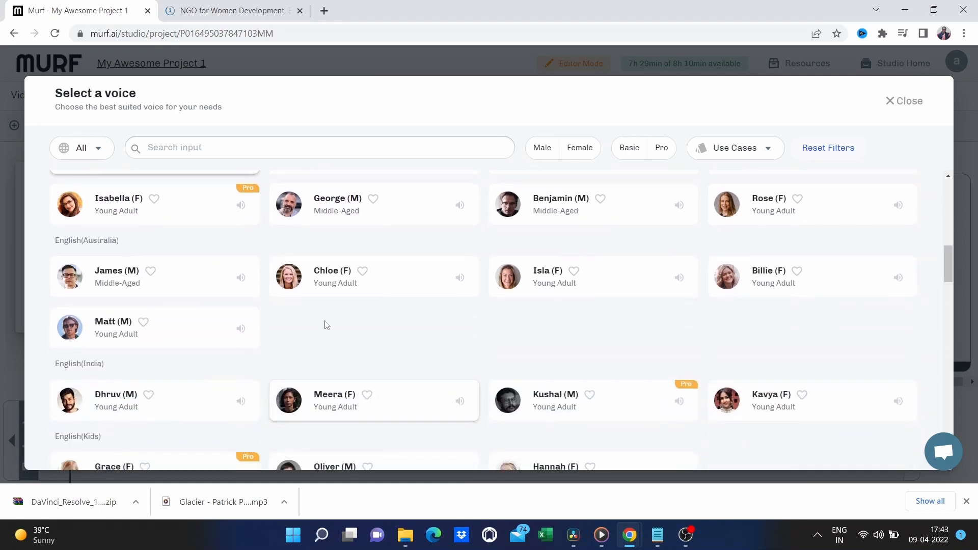
{"action": "left_click", "coordinate": [240, 279]}
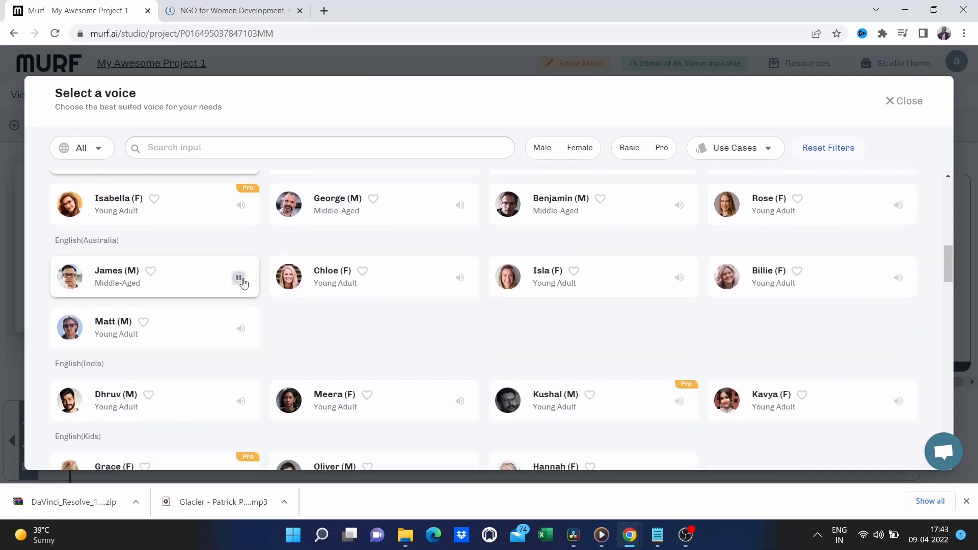
{"action": "left_click", "coordinate": [461, 280]}
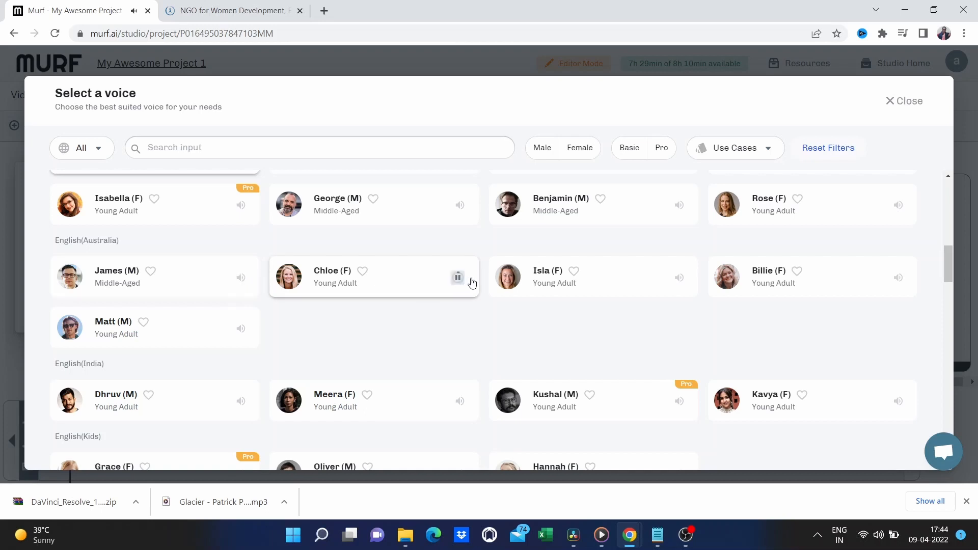
{"action": "left_click", "coordinate": [678, 279]}
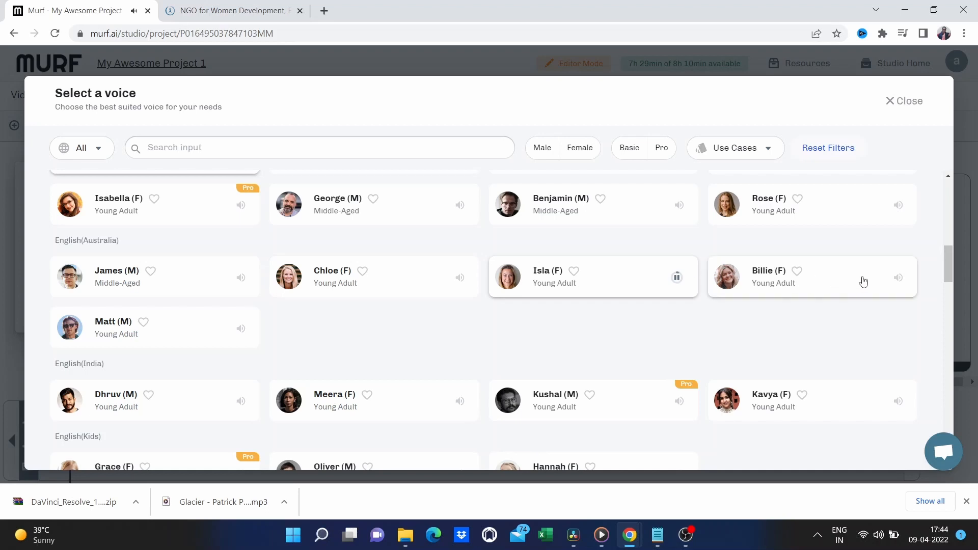
{"action": "left_click", "coordinate": [897, 279]}
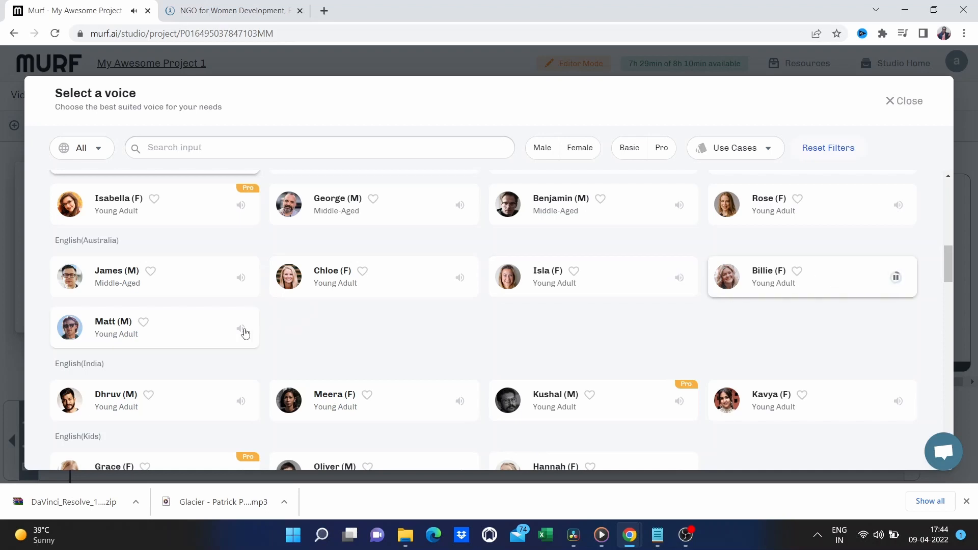
{"action": "left_click", "coordinate": [240, 330]}
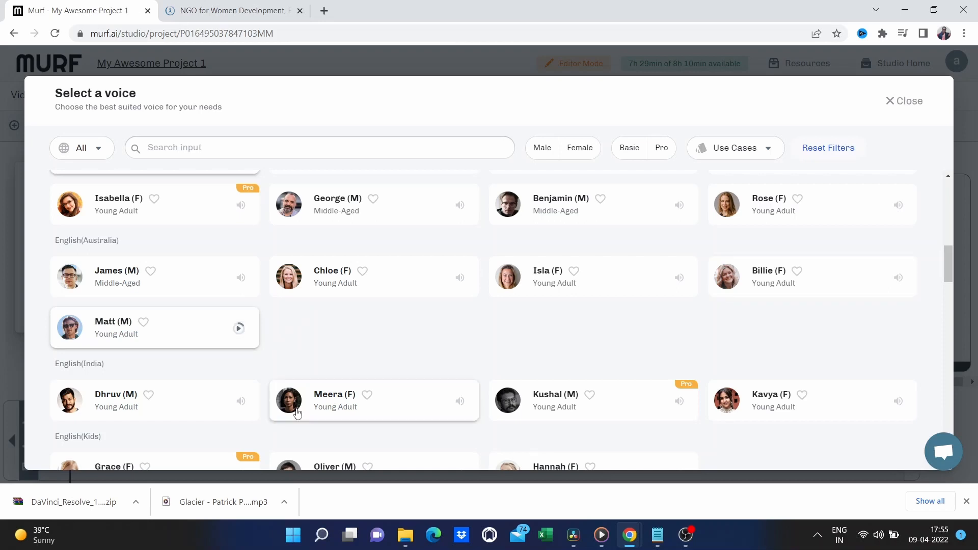
Listen to the samples of the English (India) voices Dhruv, Meera, Kushal and Kavya
{"action": "scroll", "coordinate": [339, 321], "scroll_direction": "down", "scroll_amount": 2}
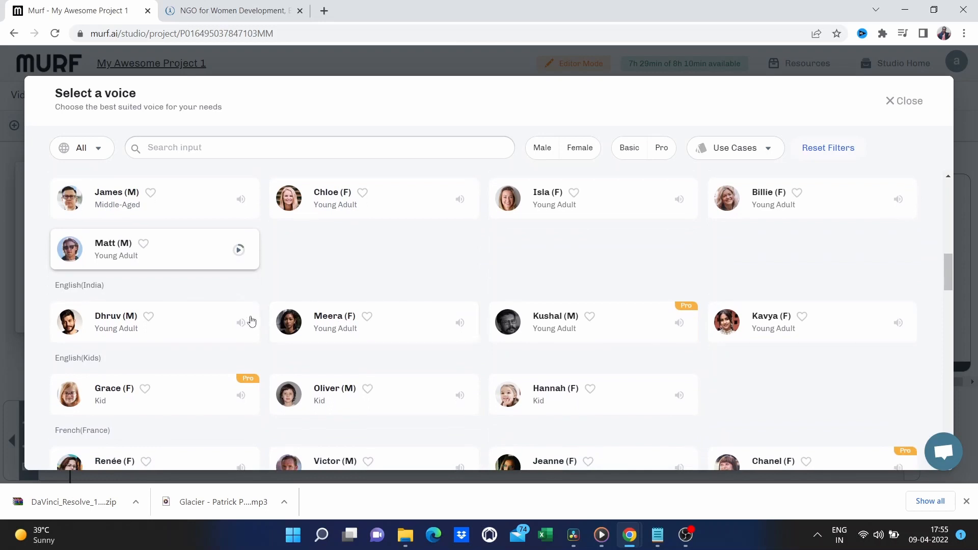
{"action": "left_click", "coordinate": [241, 323]}
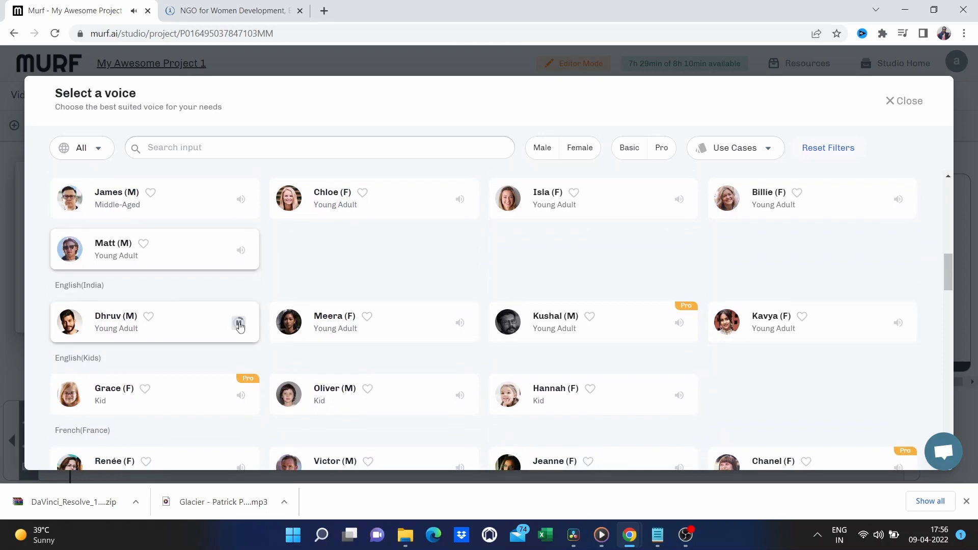
{"action": "left_click", "coordinate": [458, 328]}
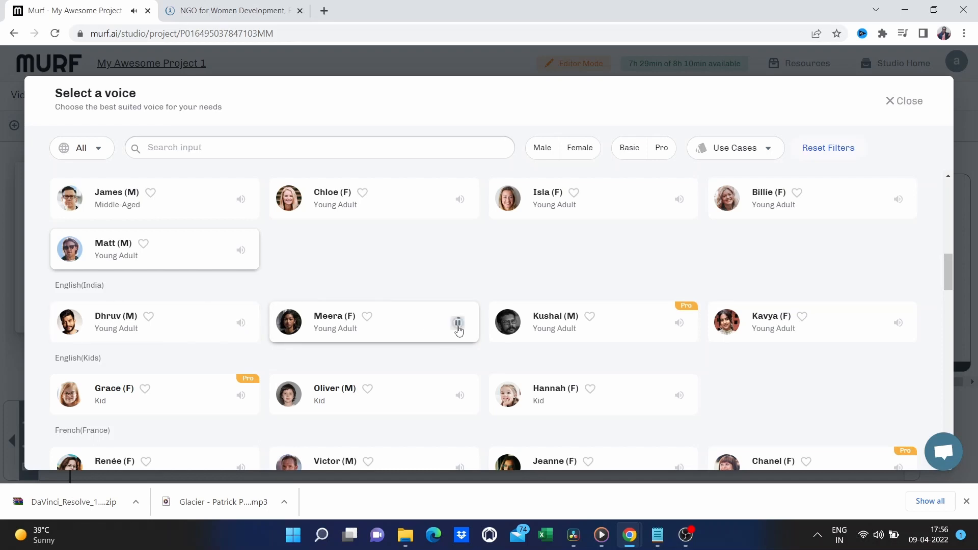
{"action": "left_click", "coordinate": [682, 328]}
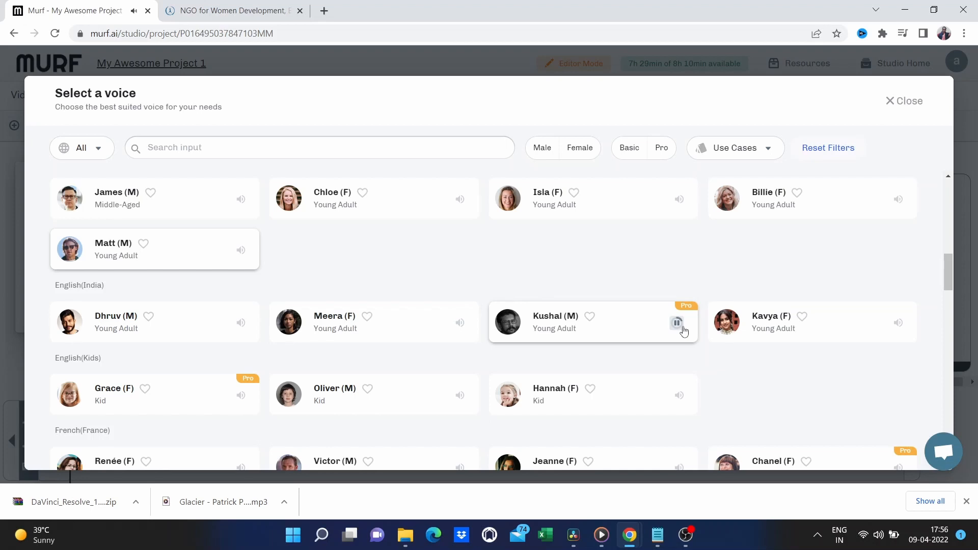
{"action": "left_click", "coordinate": [899, 323]}
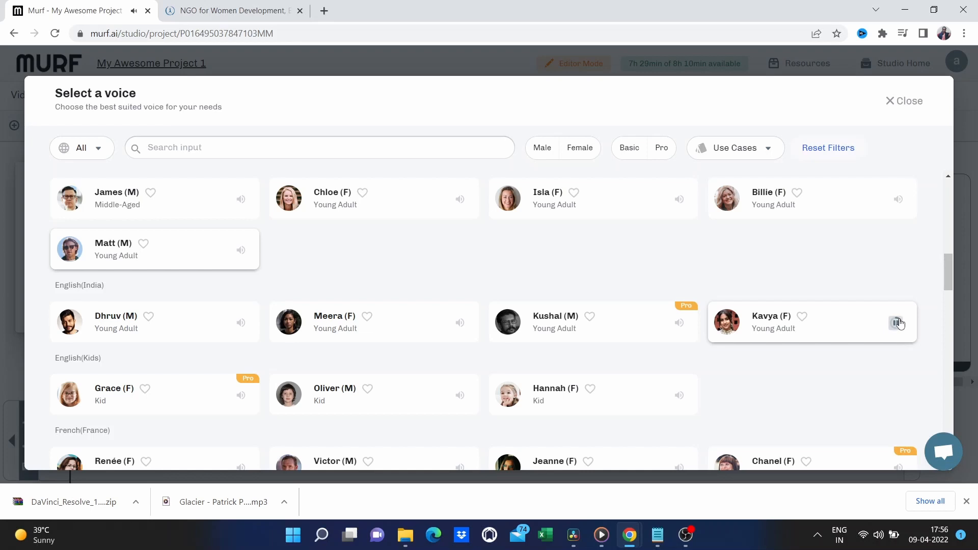
{"action": "scroll", "coordinate": [430, 367], "scroll_direction": "down", "scroll_amount": 1}
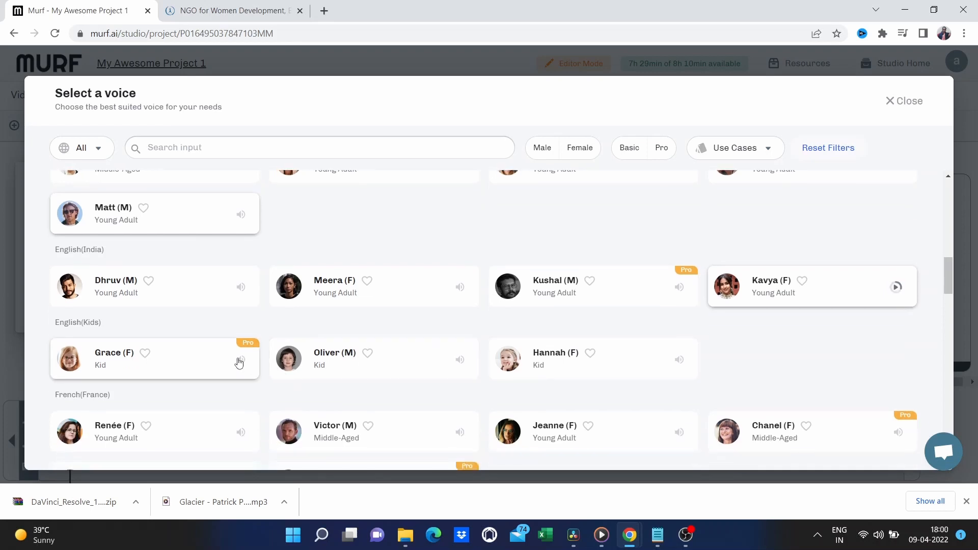
Listen to the samples of the English (Kids) voices Grace, Oliver and Hannah, and close the voice selection
{"action": "left_click", "coordinate": [239, 361]}
{"action": "left_click", "coordinate": [460, 360]}
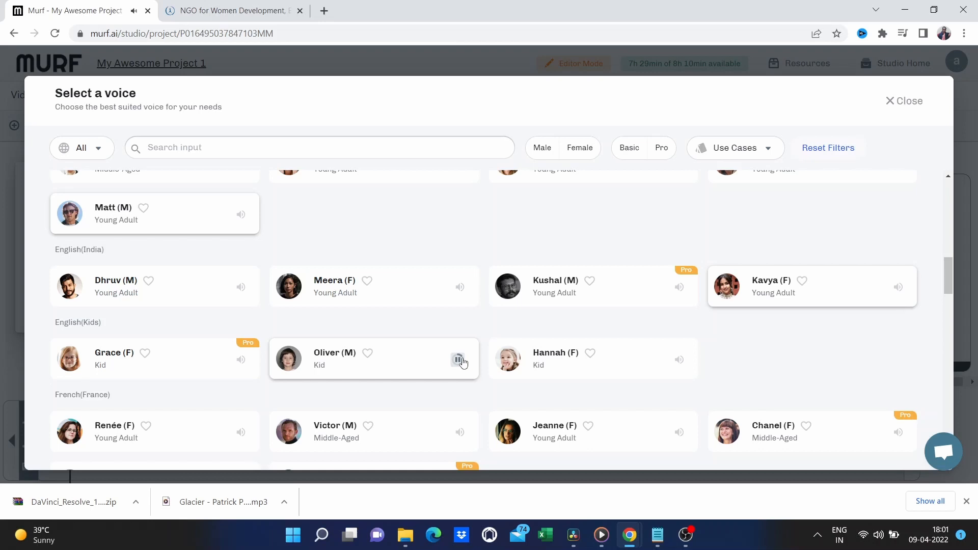
{"action": "left_click", "coordinate": [680, 360]}
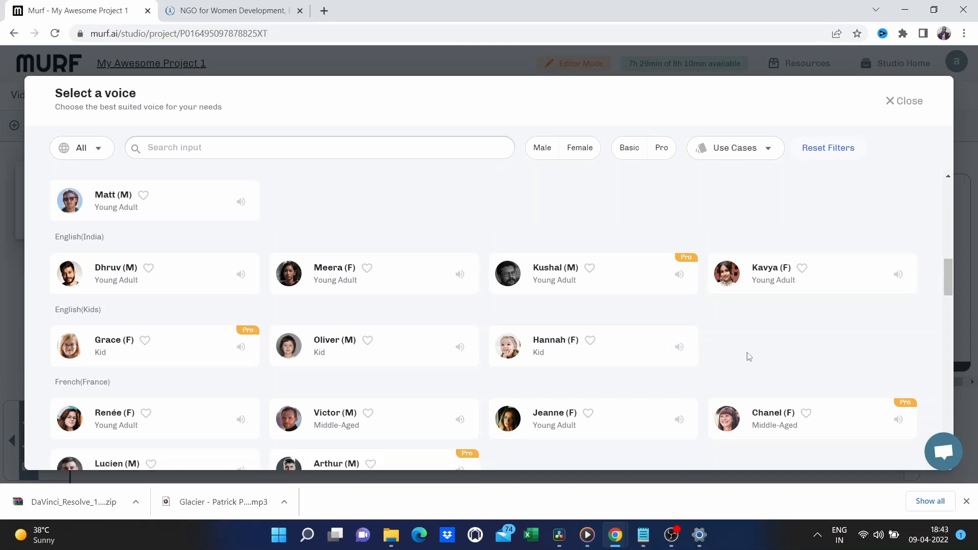
{"action": "scroll", "coordinate": [749, 360], "scroll_direction": "up", "scroll_amount": 15}
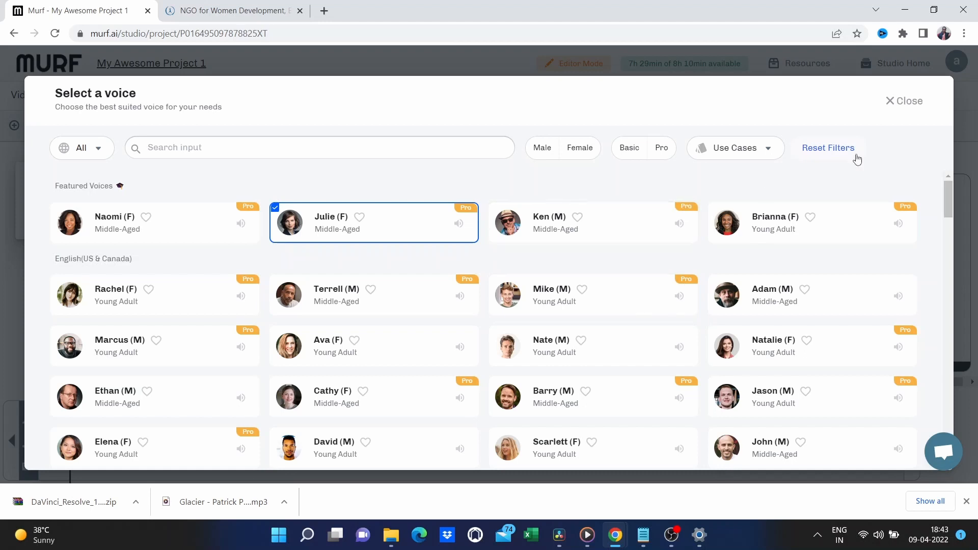
{"action": "left_click", "coordinate": [901, 103]}
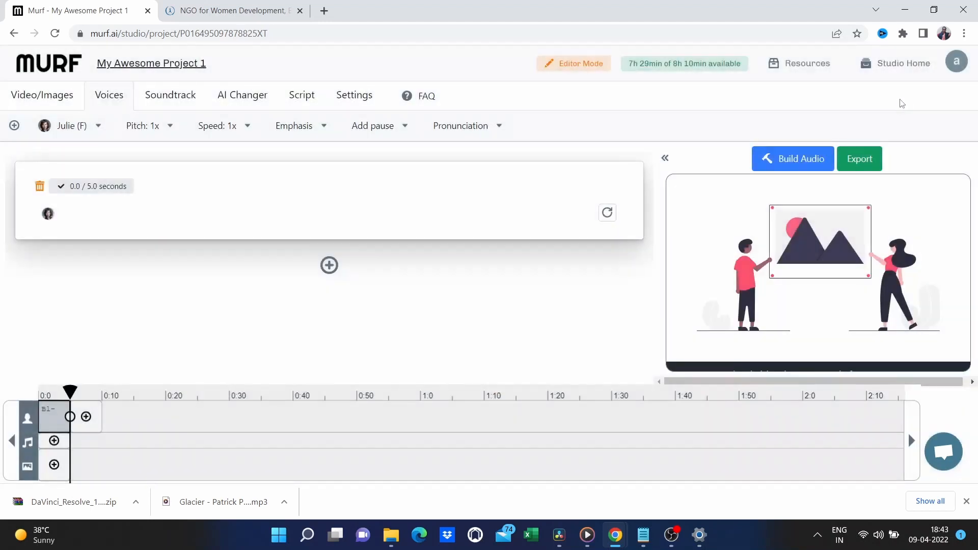
View the script upload option and return to the empty voice text block
{"action": "left_click", "coordinate": [303, 99]}
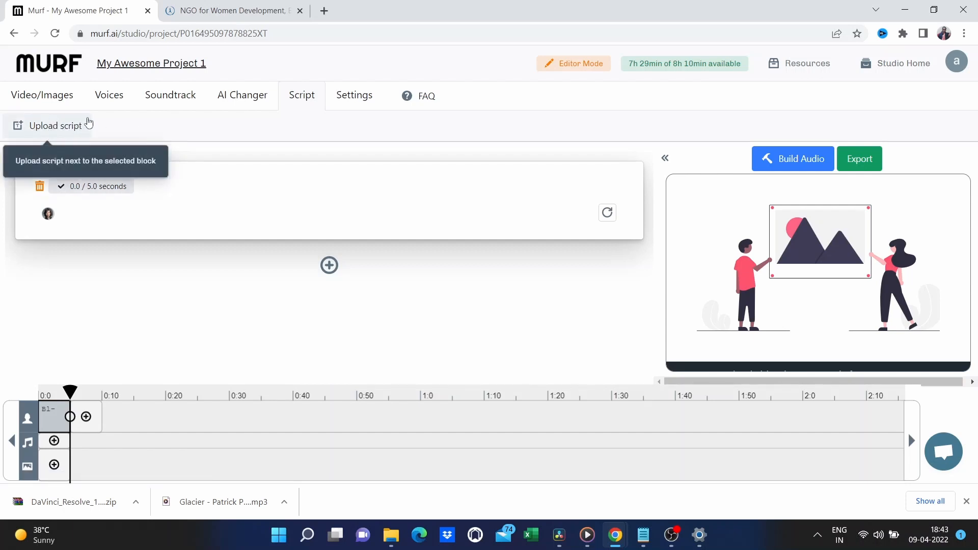
{"action": "left_click", "coordinate": [126, 96]}
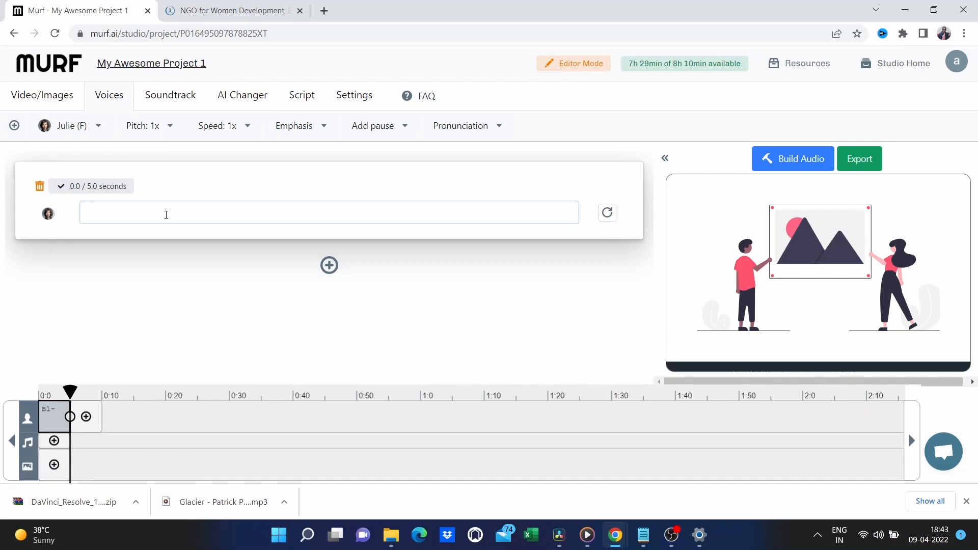
{"action": "left_click", "coordinate": [166, 212]}
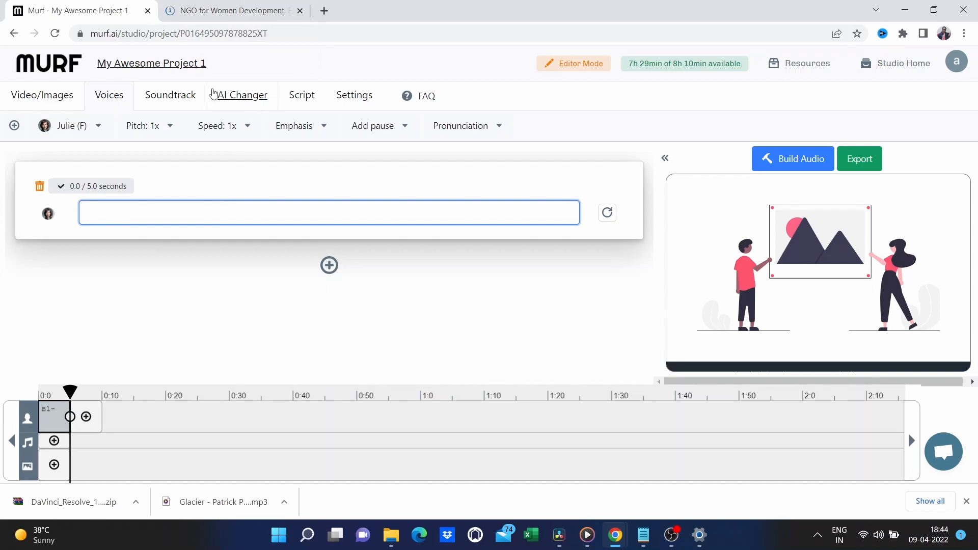
Copy the paragraph starting "Women Empowerment implies" from the NGO for Women Development page into the empty Murf text block
{"action": "left_click", "coordinate": [215, 6]}
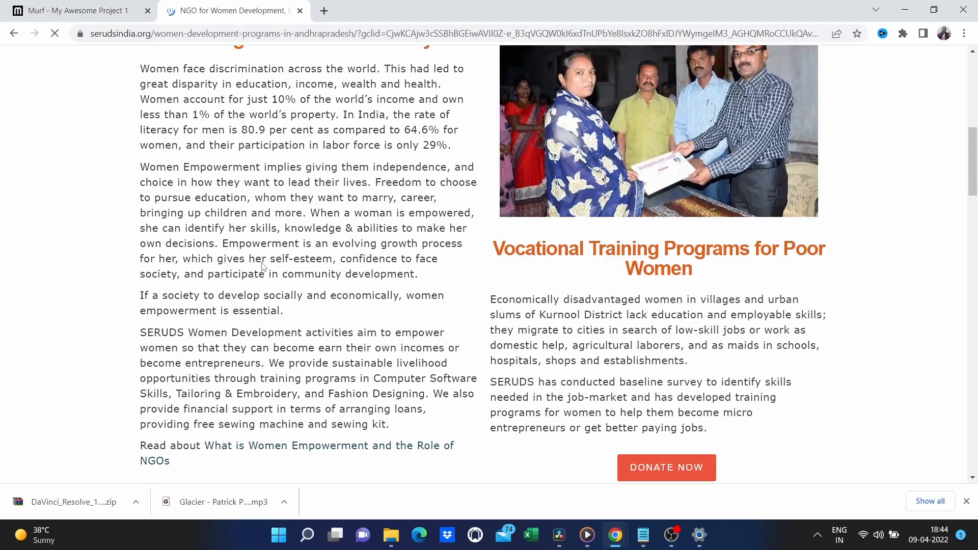
{"action": "left_click_drag", "start_coordinate": [128, 171], "coordinate": [426, 279]}
{"action": "key", "text": "ctrl+c"}
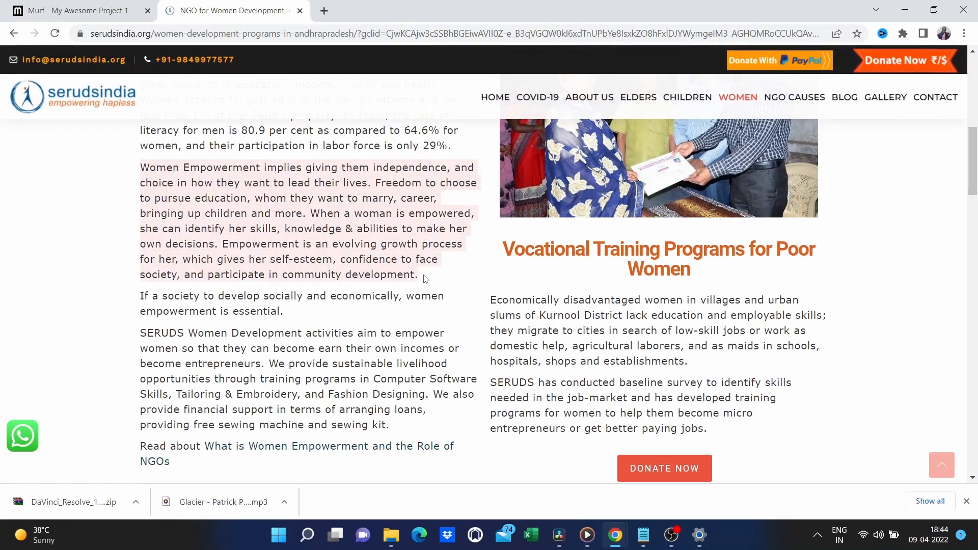
{"action": "left_click", "coordinate": [67, 7]}
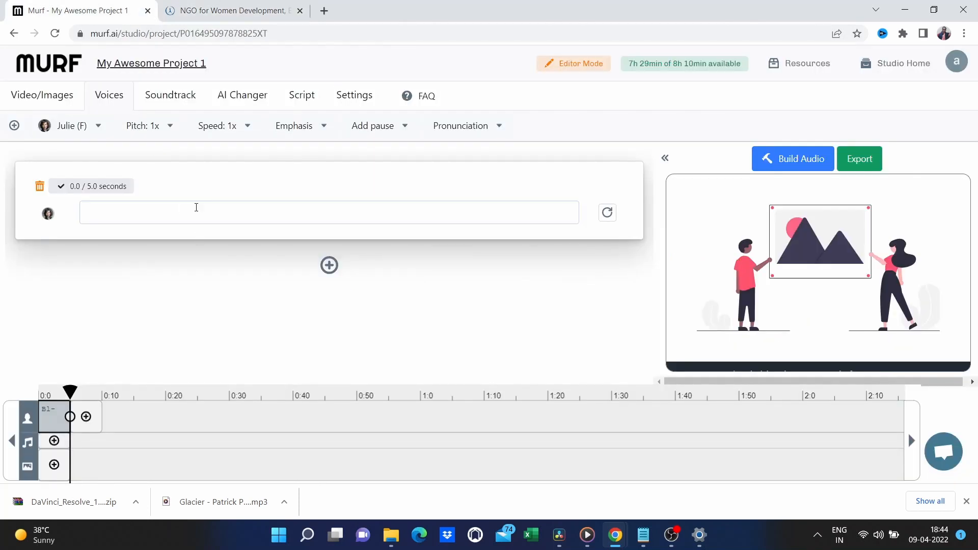
{"action": "left_click", "coordinate": [197, 210]}
{"action": "key", "text": "ctrl+v"}
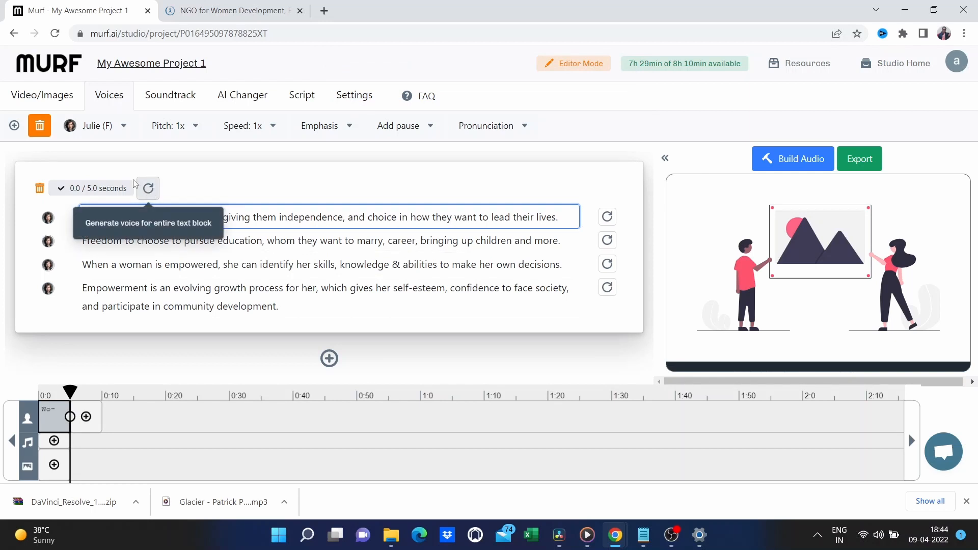
Assign the voice Ken (M) to the text block and generate the voice for the entire block
{"action": "left_click", "coordinate": [98, 132]}
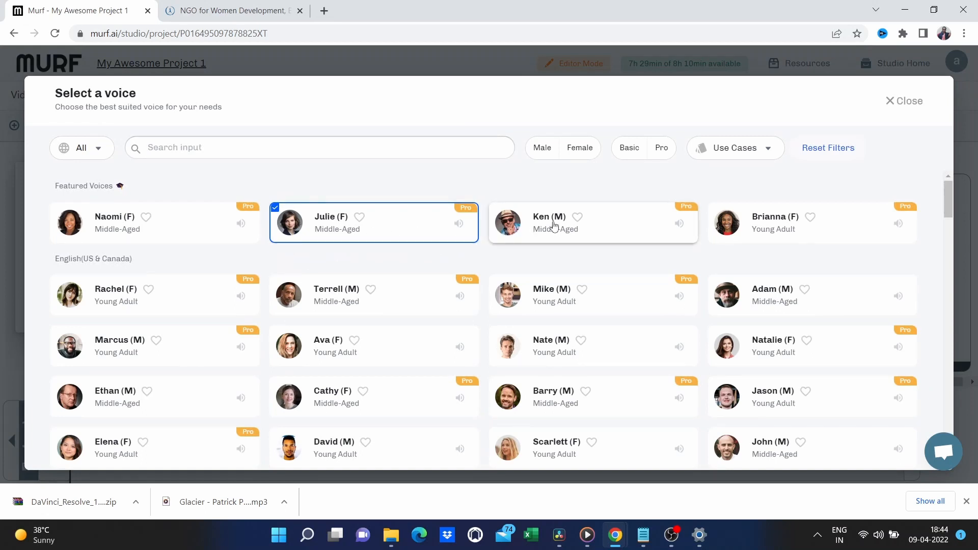
{"action": "left_click", "coordinate": [639, 232]}
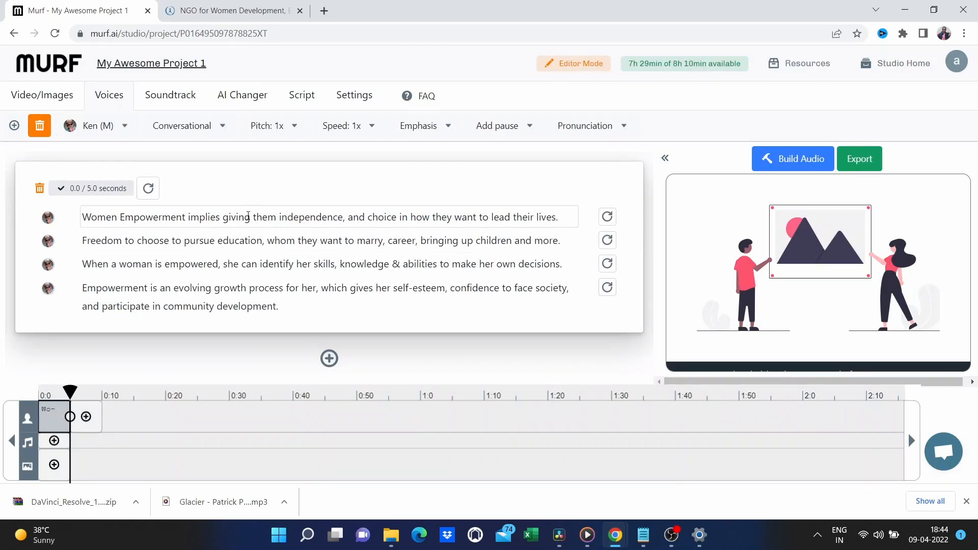
{"action": "left_click", "coordinate": [148, 193]}
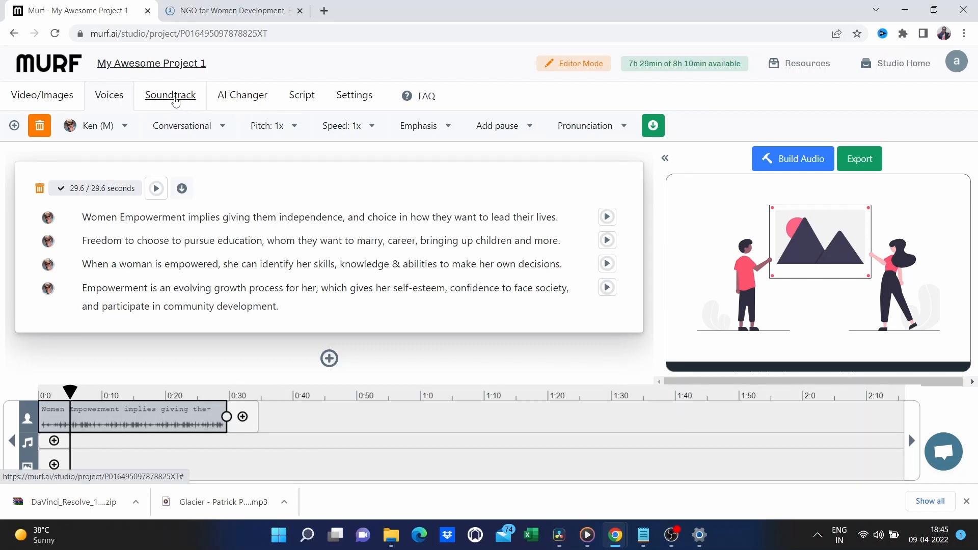
Set the text block's pitch to 0.8x and its speed to 1.3x
{"action": "left_click", "coordinate": [264, 127]}
{"action": "left_click_drag", "start_coordinate": [274, 173], "coordinate": [247, 174]}
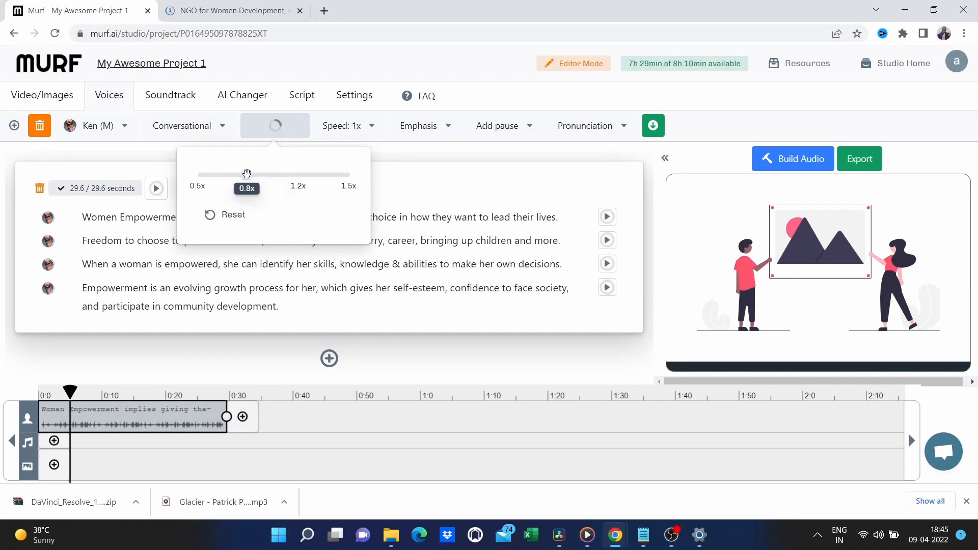
{"action": "left_click", "coordinate": [345, 130]}
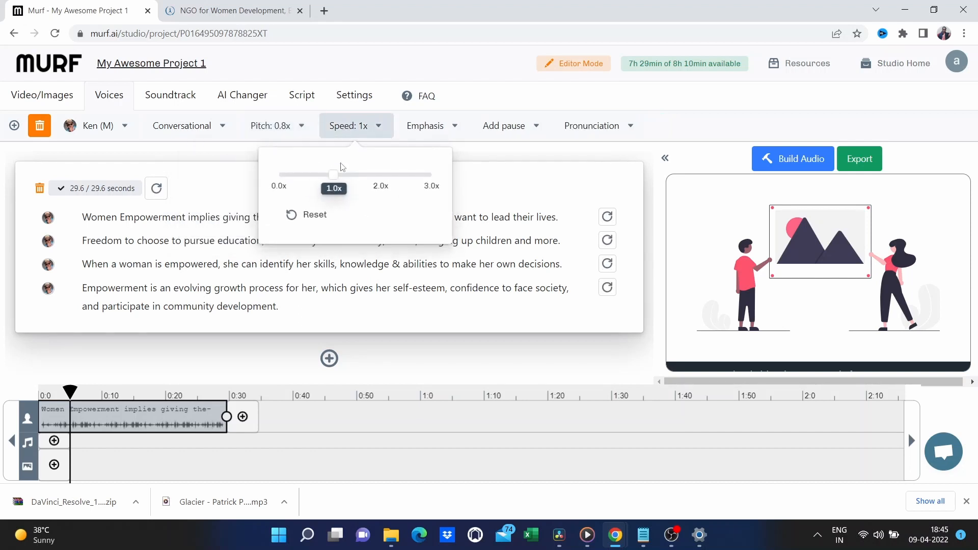
{"action": "left_click_drag", "start_coordinate": [332, 174], "coordinate": [347, 176]}
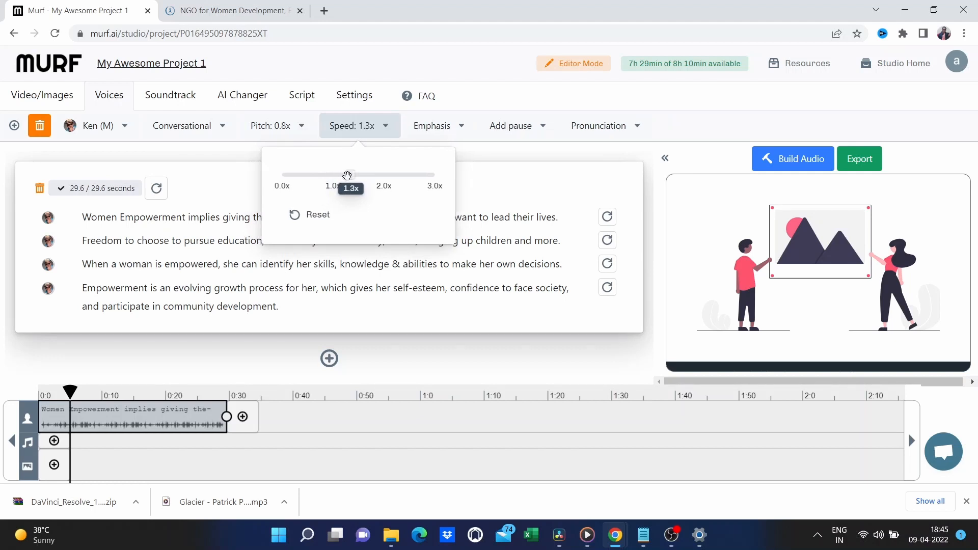
Examine the Emphasis, Add pause and Pronunciation options, leaving the pronunciation settings without saving
{"action": "left_click", "coordinate": [439, 127]}
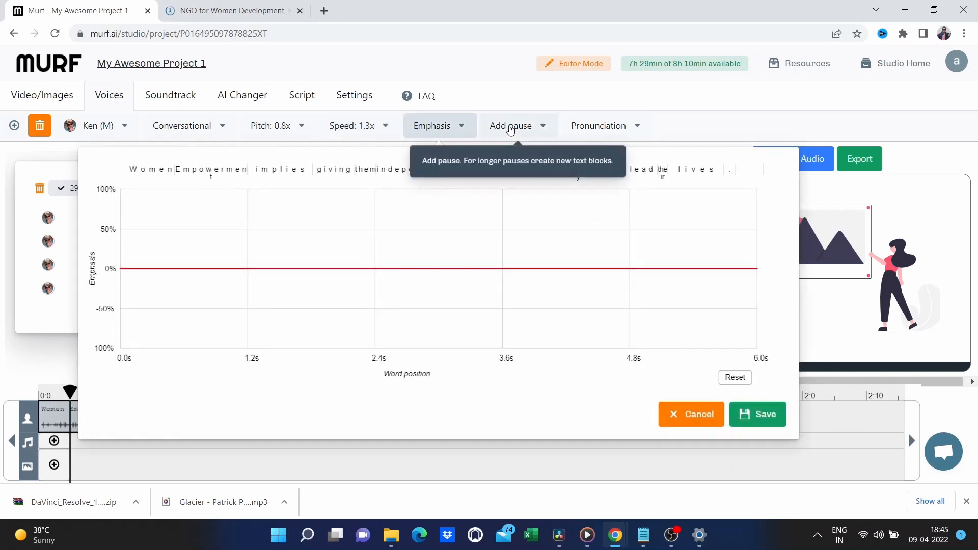
{"action": "left_click", "coordinate": [510, 127]}
{"action": "left_click", "coordinate": [594, 125]}
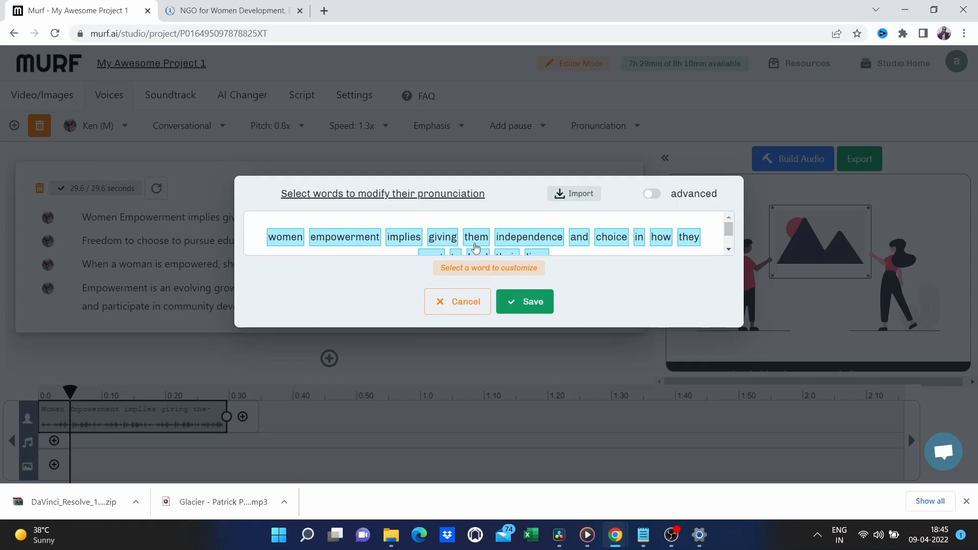
{"action": "scroll", "coordinate": [473, 247], "scroll_direction": "down", "scroll_amount": 1}
{"action": "left_click", "coordinate": [459, 307]}
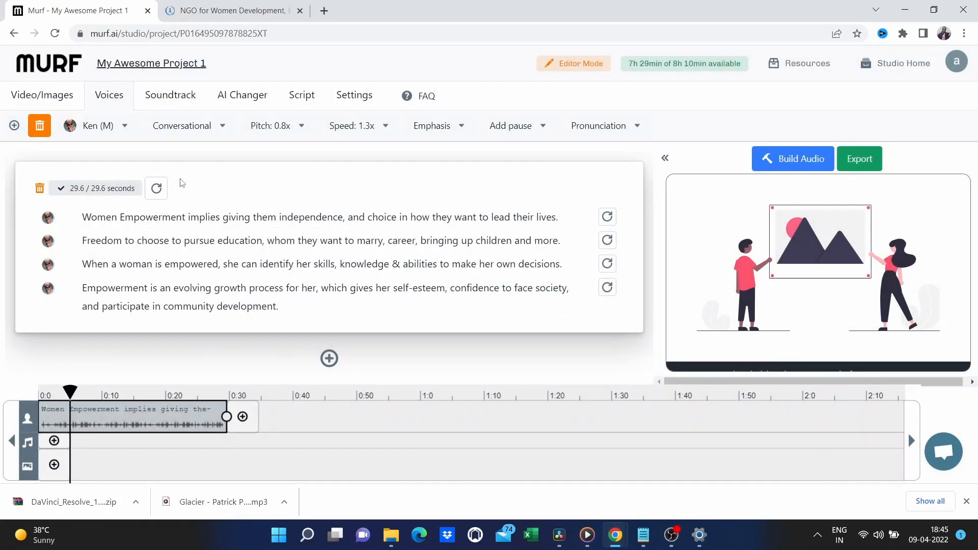
Regenerate the voice for the entire text block and add an empty text block below it
{"action": "left_click", "coordinate": [158, 191]}
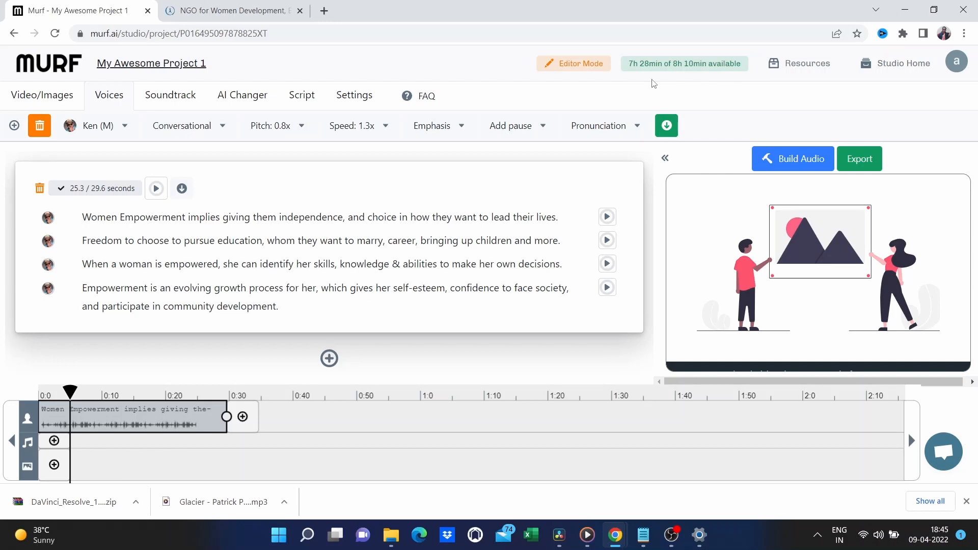
{"action": "left_click", "coordinate": [597, 208]}
{"action": "left_click", "coordinate": [328, 358]}
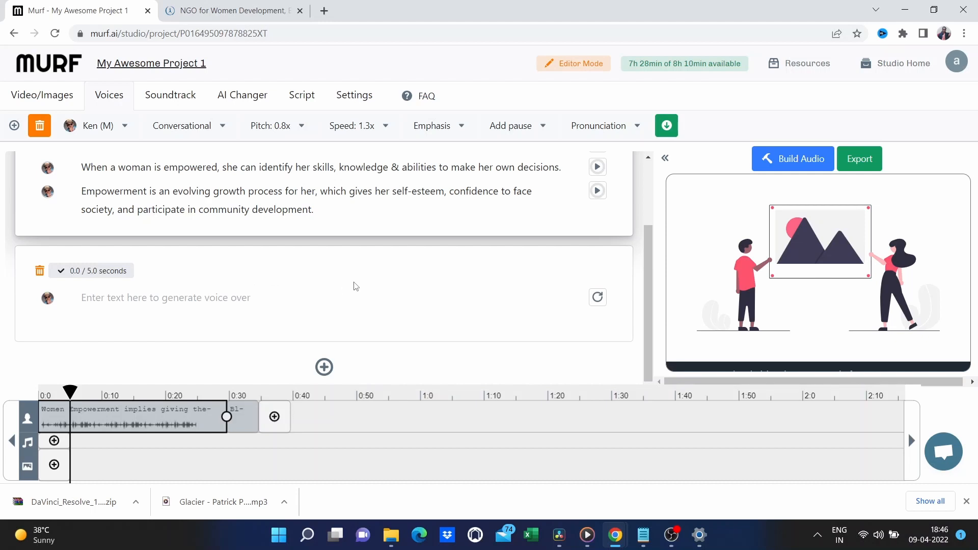
{"action": "scroll", "coordinate": [356, 286], "scroll_direction": "up", "scroll_amount": 2}
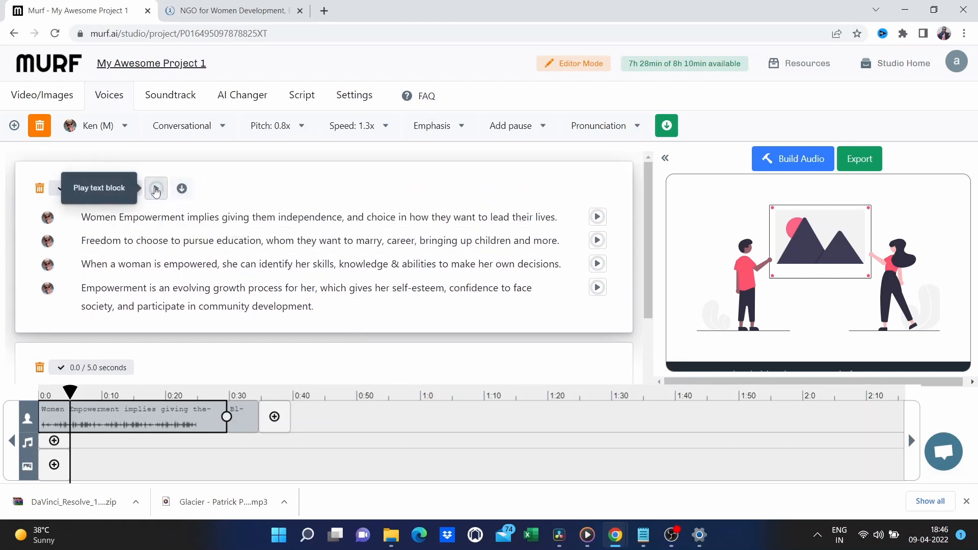
Upload the MP3 file "Glacier - Patrick Patrikios" from Downloads as the project's soundtrack
{"action": "left_click", "coordinate": [173, 99]}
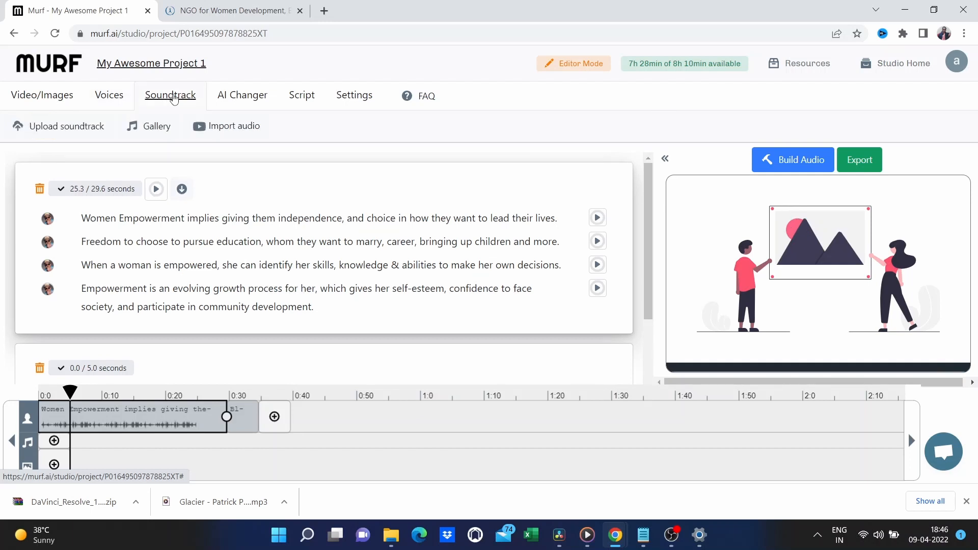
{"action": "left_click", "coordinate": [76, 131]}
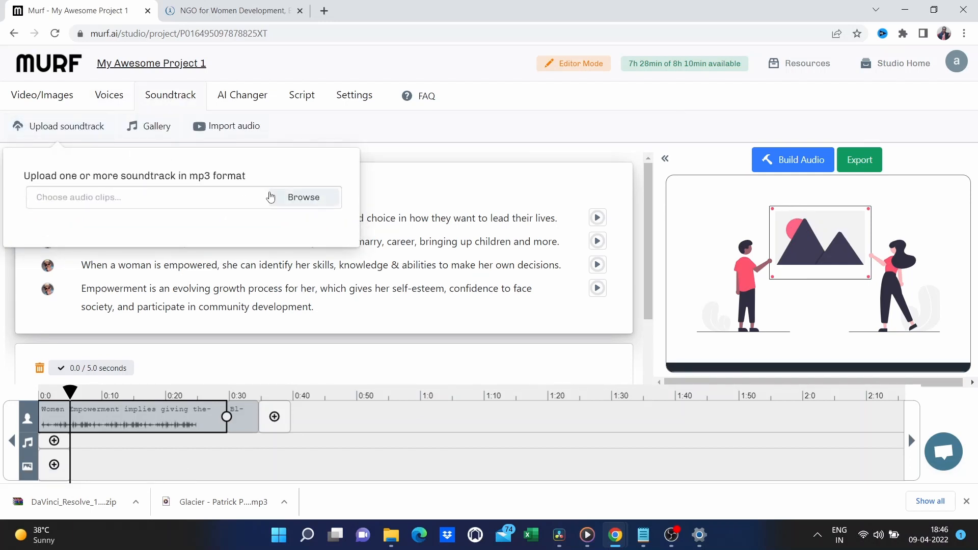
{"action": "left_click", "coordinate": [295, 197]}
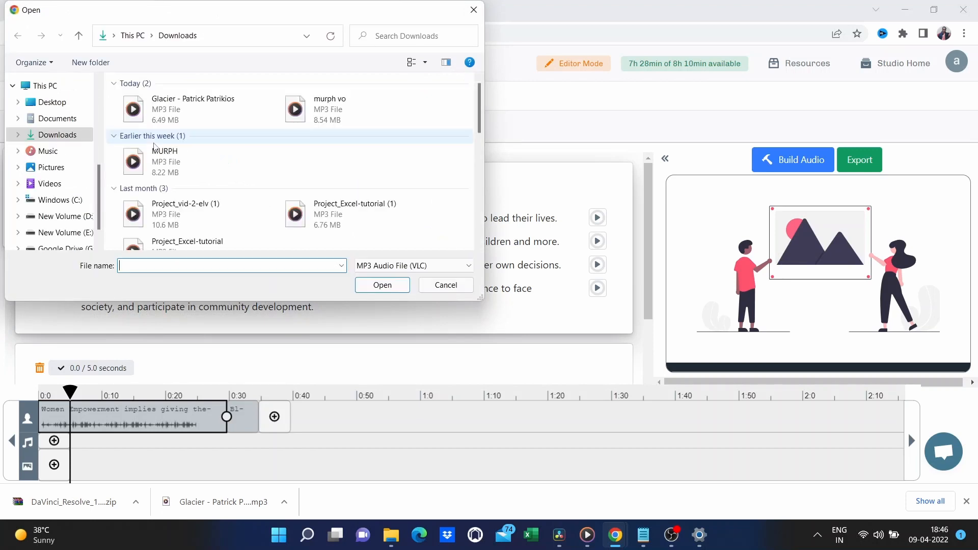
{"action": "left_click", "coordinate": [201, 109]}
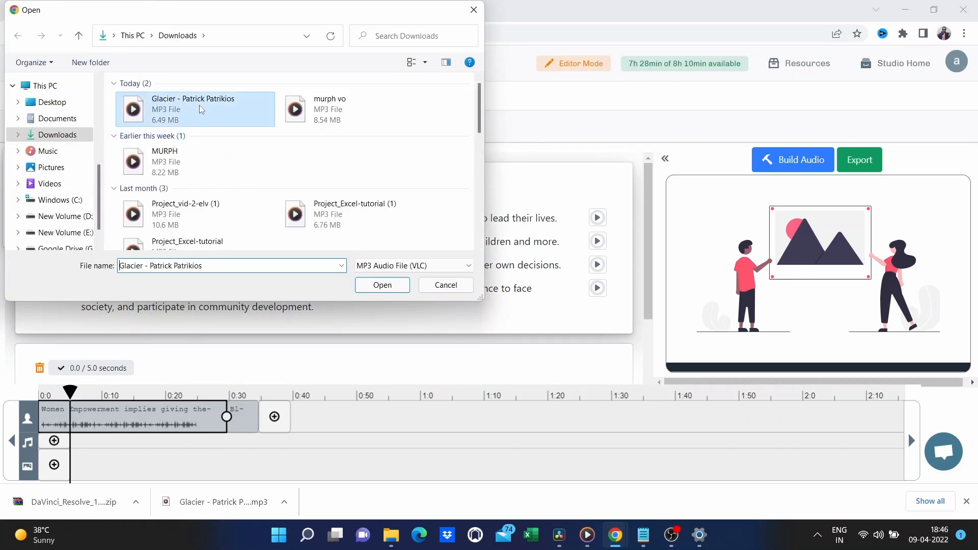
{"action": "left_click", "coordinate": [372, 284]}
Trim the end of the soundtrack clip to match the end of the first voice block, at about 0:30
{"action": "scroll", "coordinate": [386, 409], "scroll_direction": "right", "scroll_amount": 7}
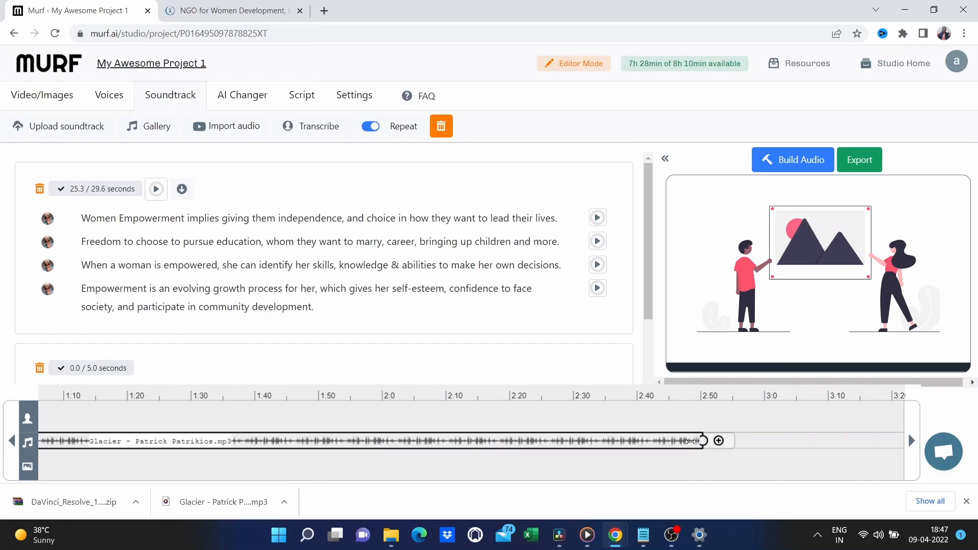
{"action": "left_click_drag", "start_coordinate": [703, 442], "coordinate": [38, 447]}
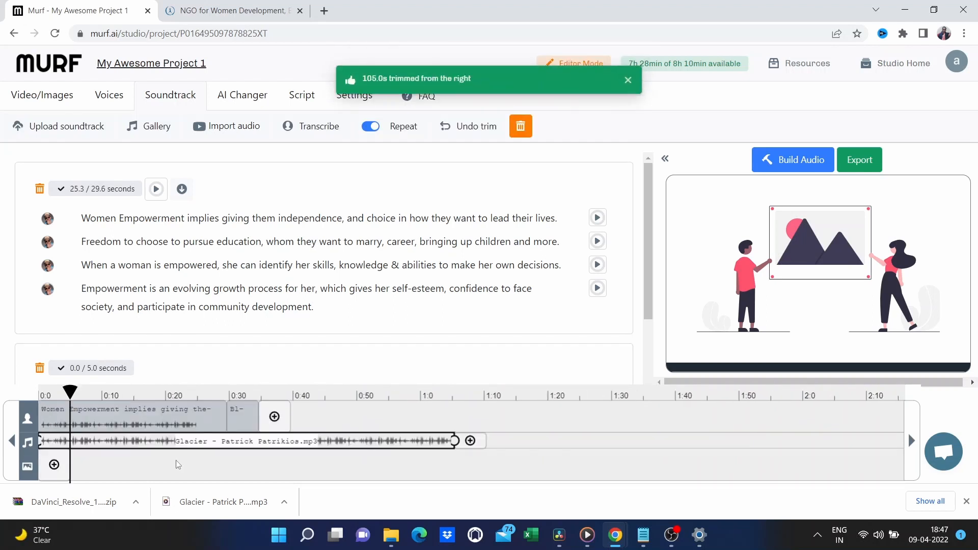
{"action": "left_click_drag", "start_coordinate": [455, 441], "coordinate": [273, 443]}
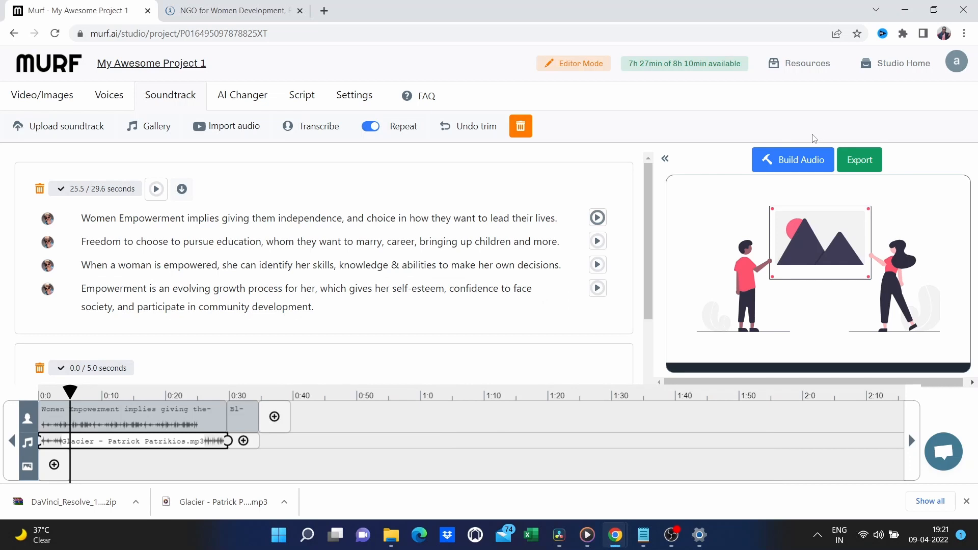
Build the project audio with voice and soundtrack, and play the result
{"action": "left_click", "coordinate": [805, 153]}
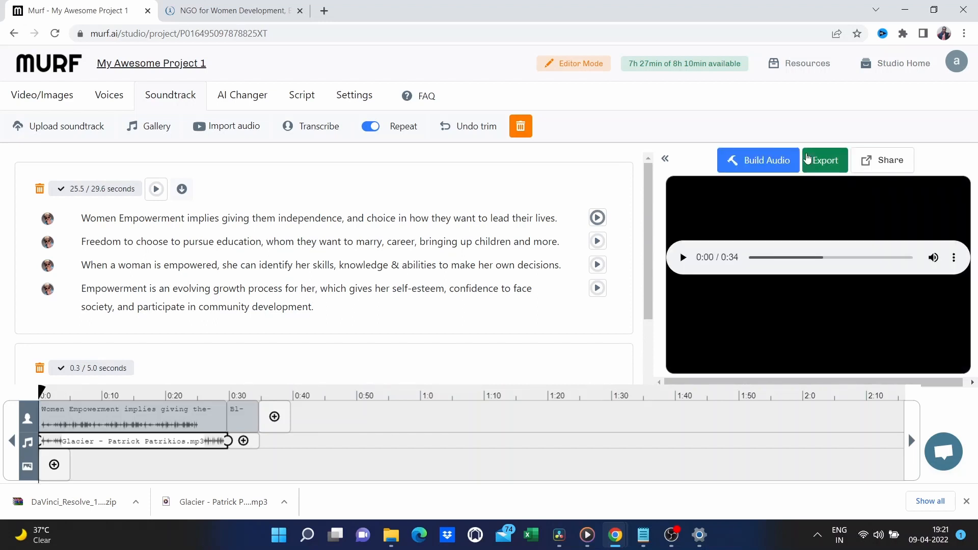
{"action": "left_click", "coordinate": [686, 261]}
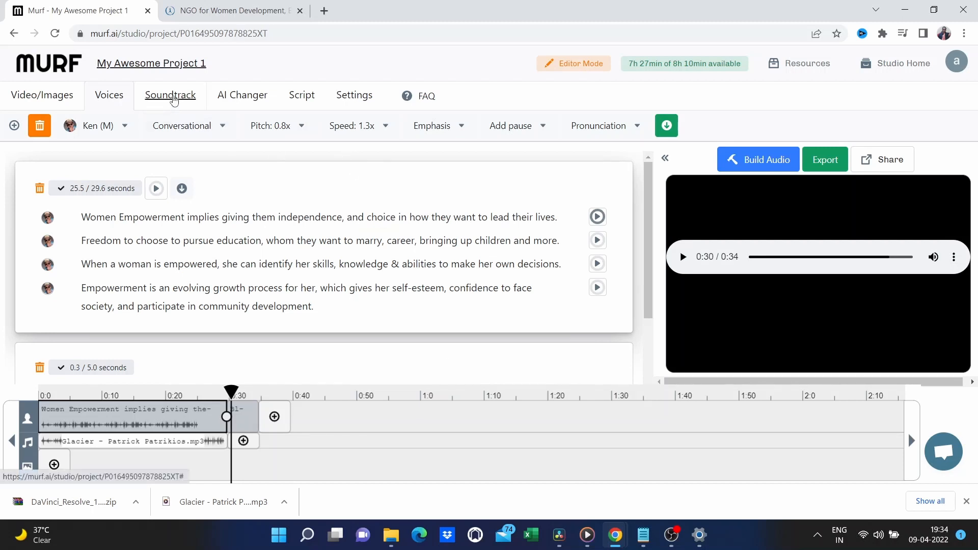
Review the Soundtrack, AI Changer, Script and Settings options, then open the FAQ page and close it
{"action": "left_click", "coordinate": [172, 97]}
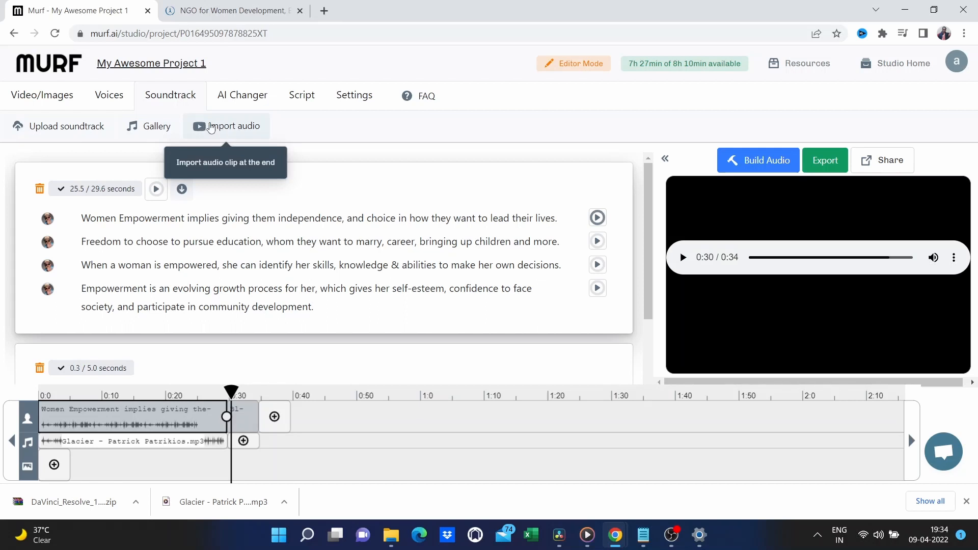
{"action": "left_click", "coordinate": [243, 96]}
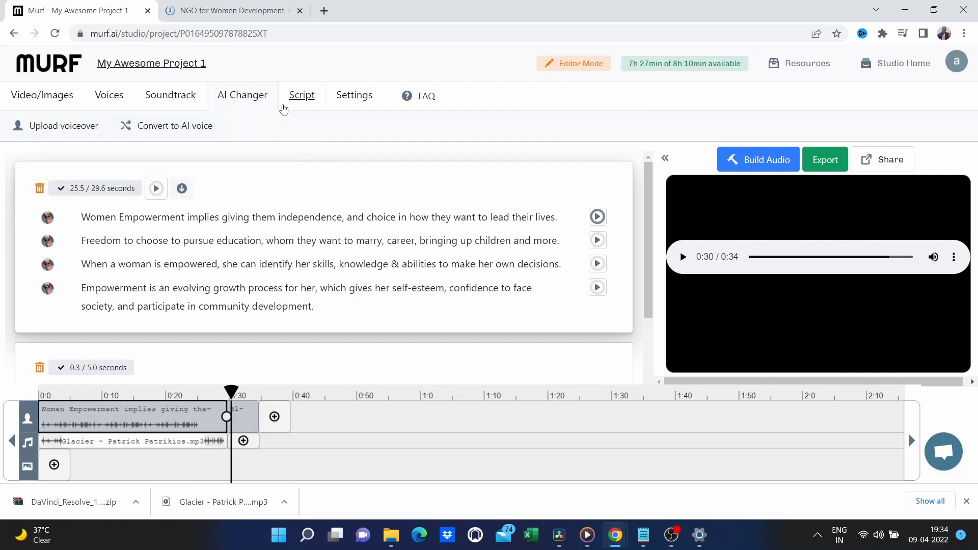
{"action": "left_click", "coordinate": [291, 104]}
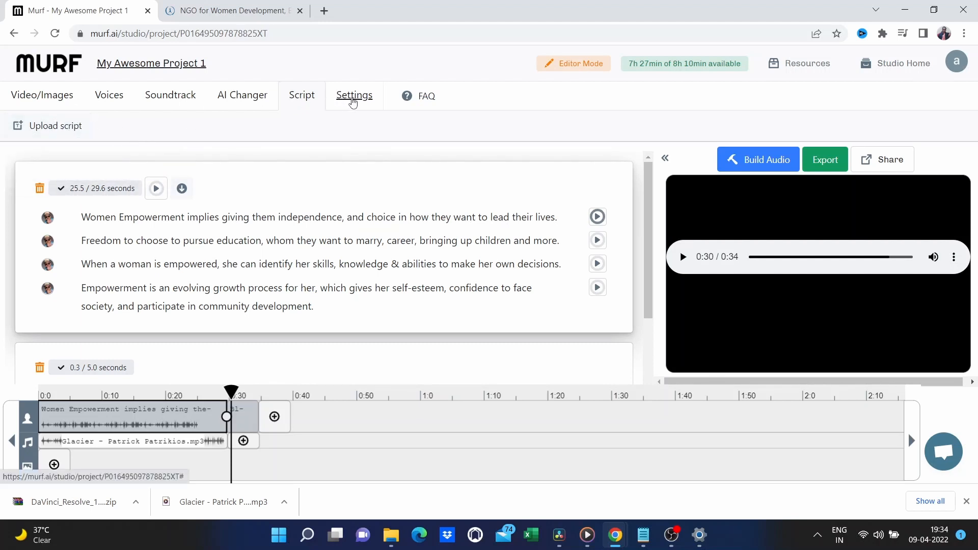
{"action": "left_click", "coordinate": [352, 99]}
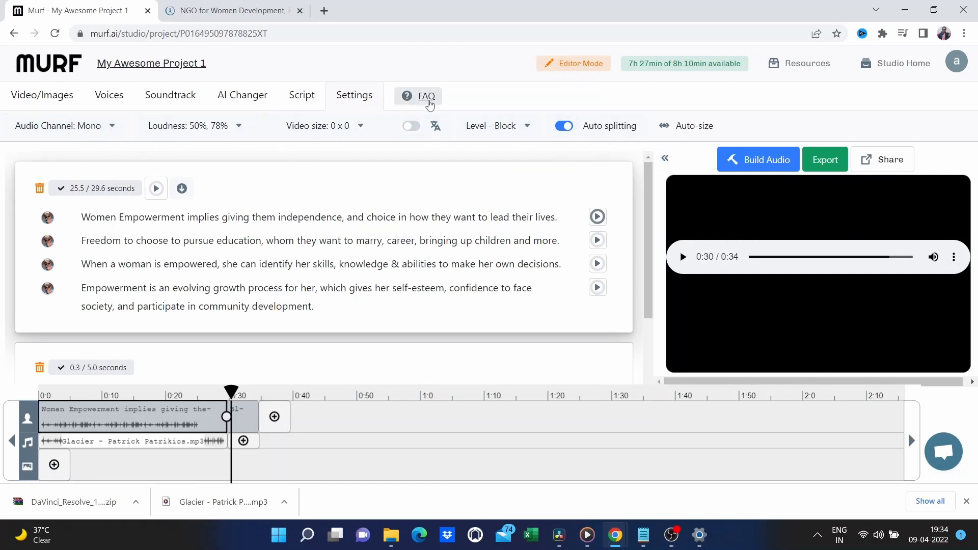
{"action": "left_click", "coordinate": [428, 97]}
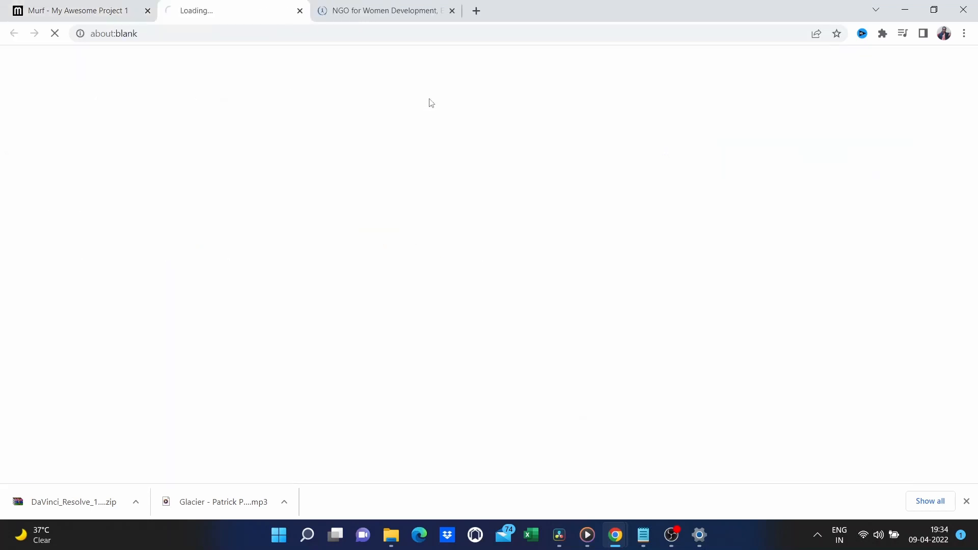
{"action": "left_click", "coordinate": [300, 10]}
{"action": "scroll", "coordinate": [330, 200], "scroll_direction": "down", "scroll_amount": 1}
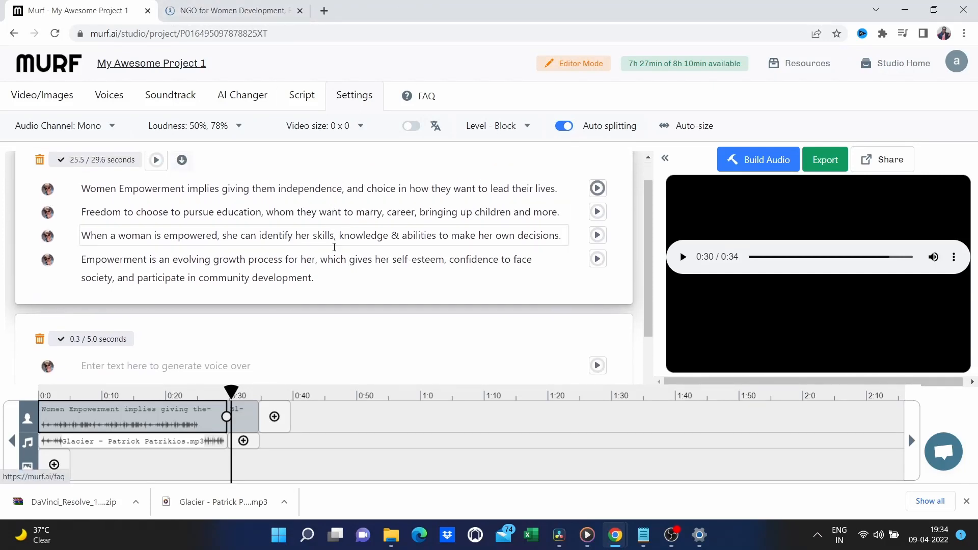
{"action": "scroll", "coordinate": [335, 265], "scroll_direction": "down", "scroll_amount": 2}
{"action": "scroll", "coordinate": [335, 264], "scroll_direction": "up", "scroll_amount": 2}
{"action": "scroll", "coordinate": [335, 265], "scroll_direction": "up", "scroll_amount": 1}
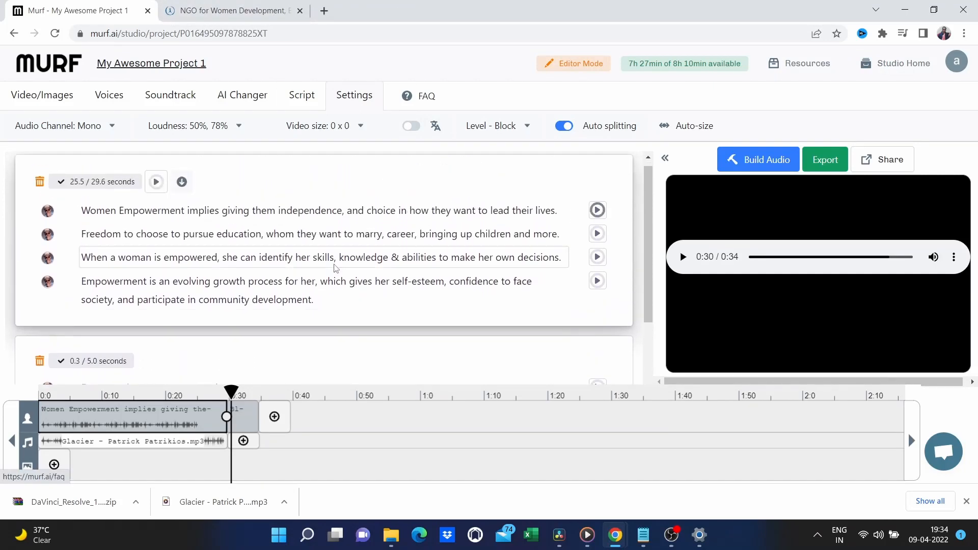